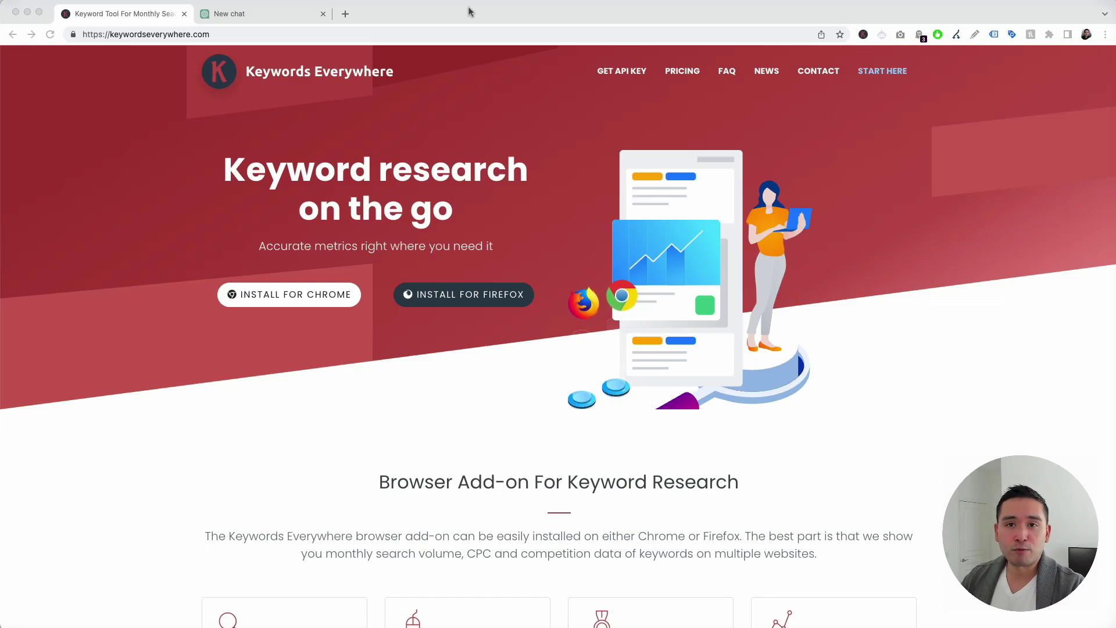
Step: Switch to the ChatGPT new chat page and check the Keywords Everywhere extension's on/off status
click(190, 99)
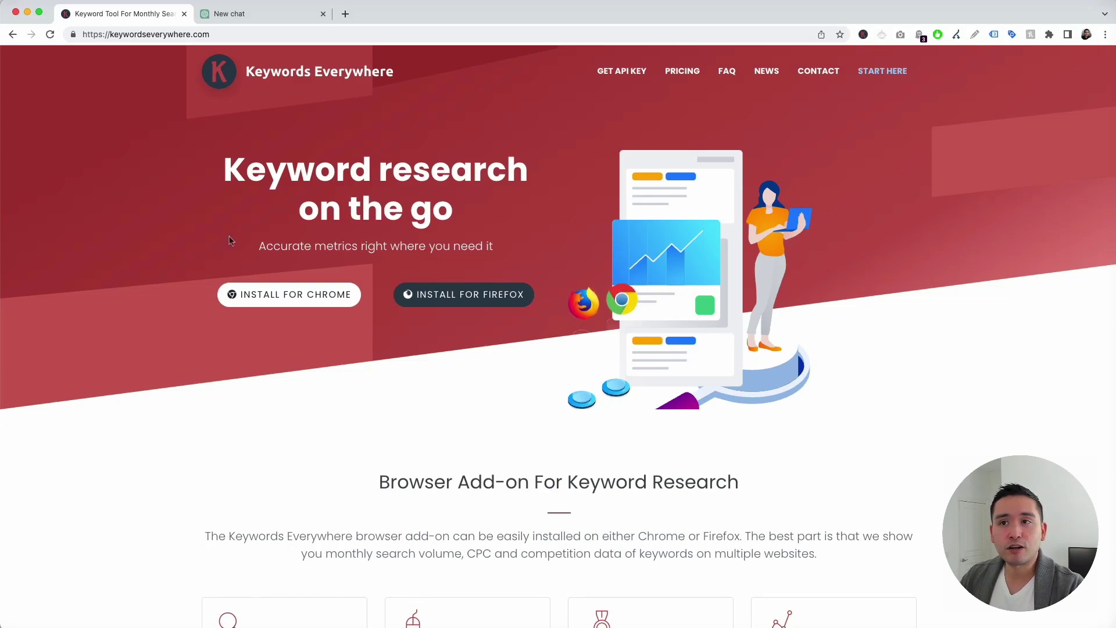
click(244, 14)
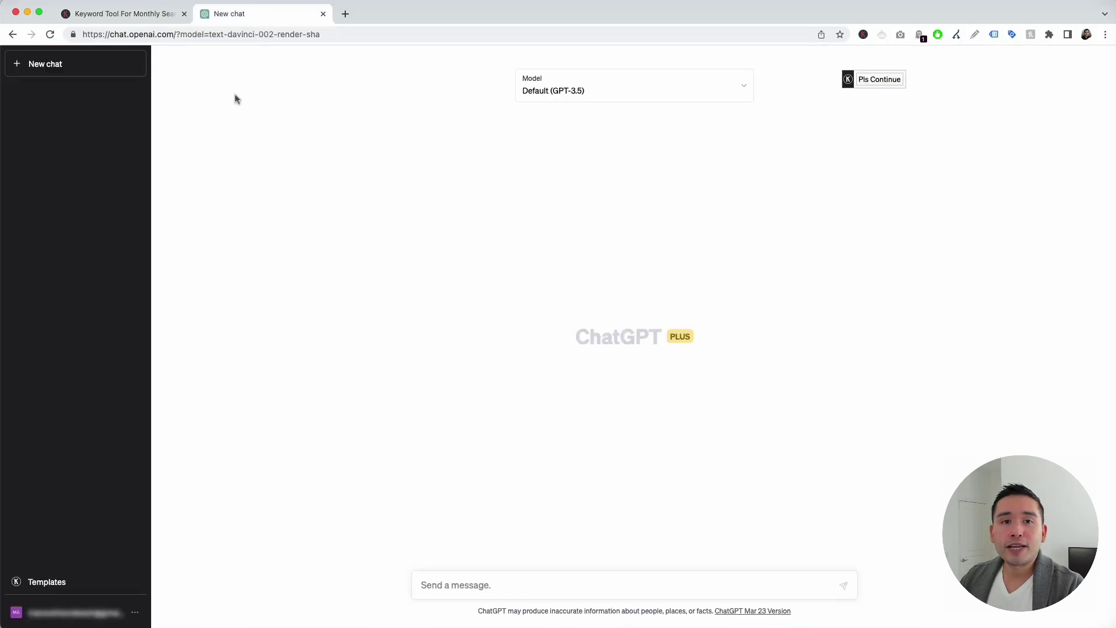
click(863, 35)
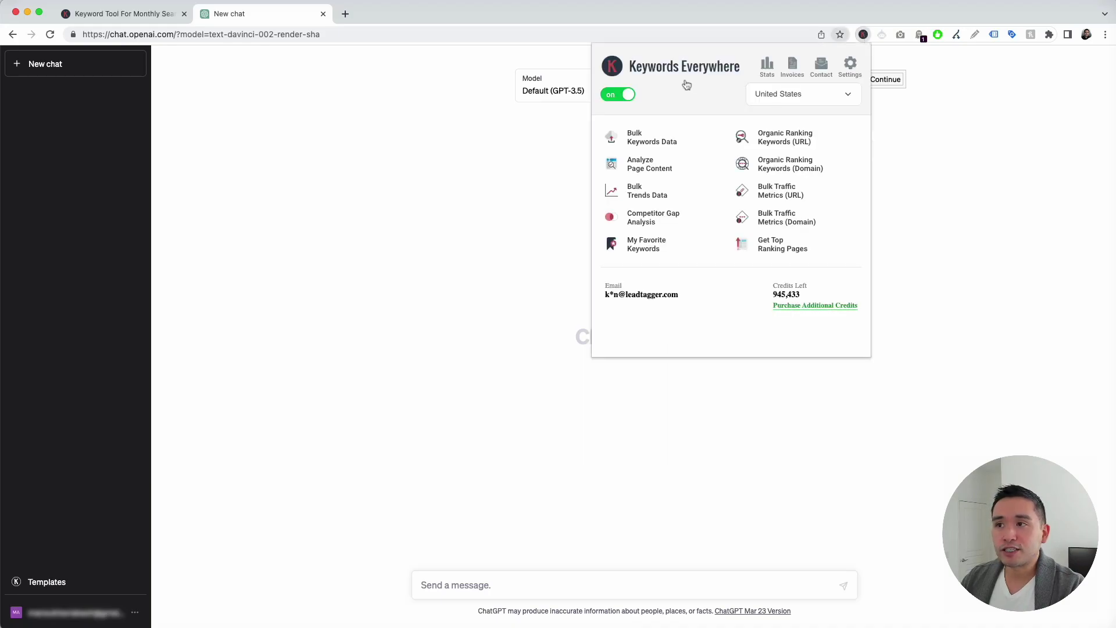
click(455, 124)
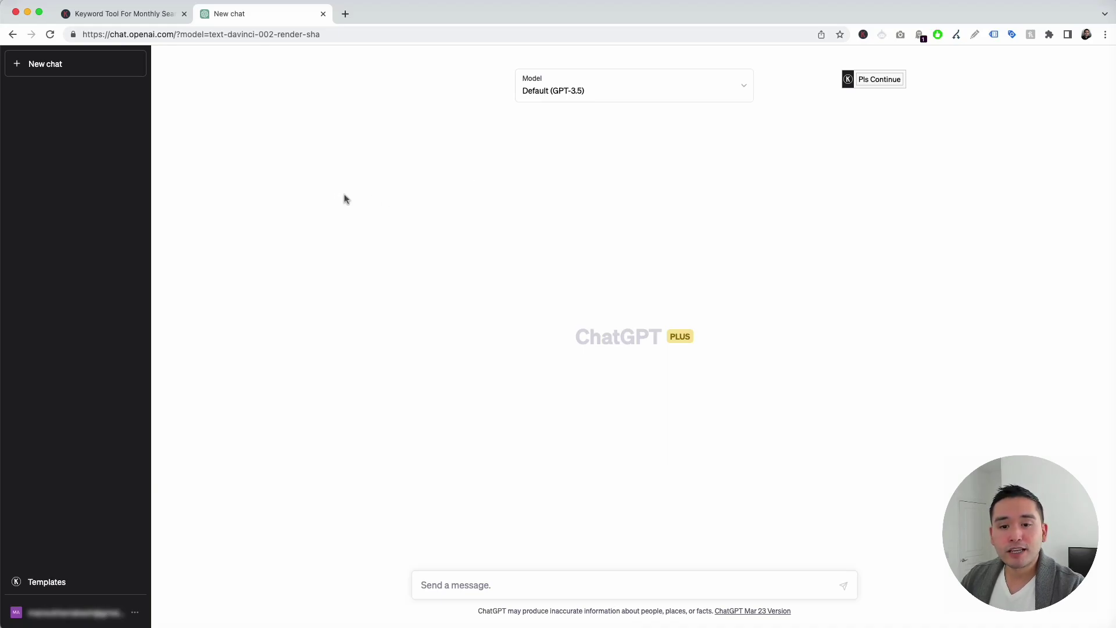
Step: Open the Keywords Everywhere prompt templates and choose category SEO, sub-category Ecommerce SEO and template Product Description Generator
click(73, 580)
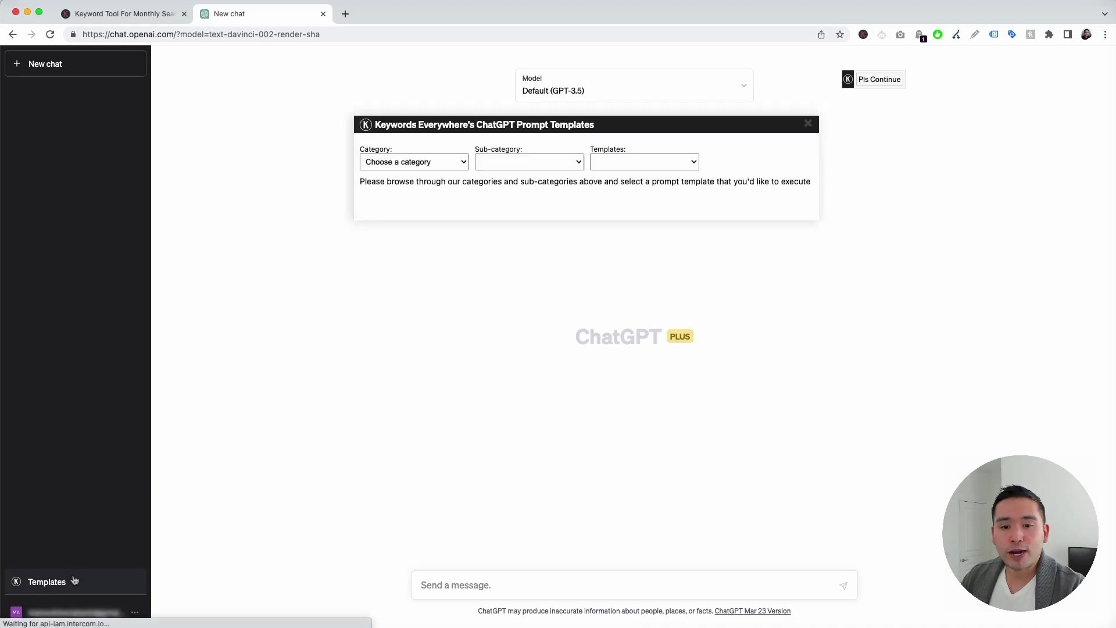
drag(613, 124, 623, 127)
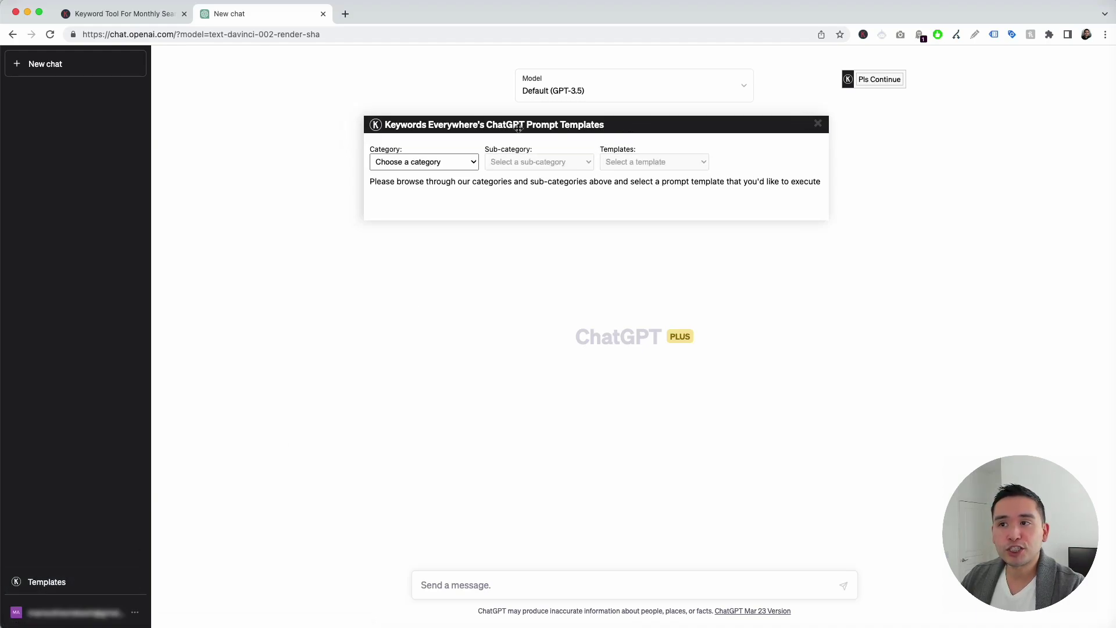
mouse_move(627, 122)
mouse_down()
mouse_move(604, 120)
mouse_move(629, 120)
mouse_up()
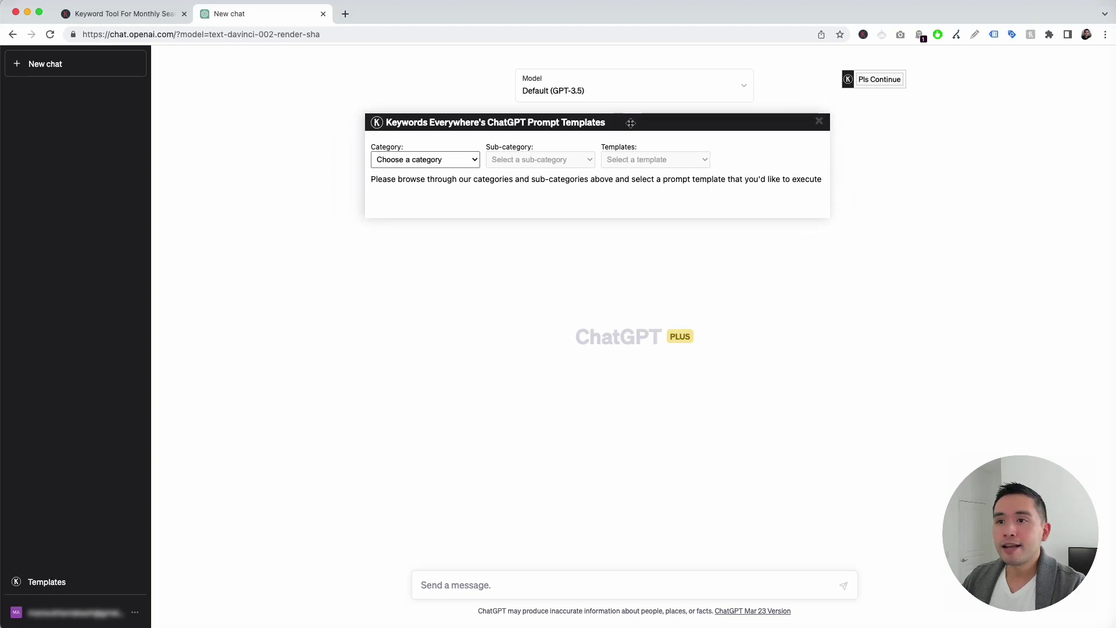
click(463, 159)
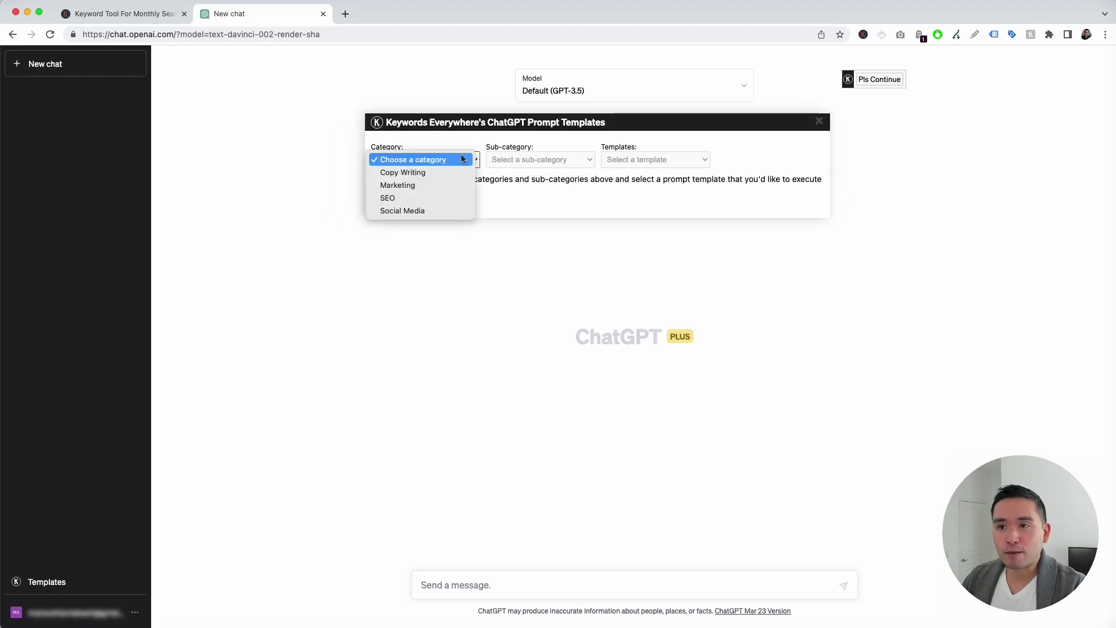
click(430, 198)
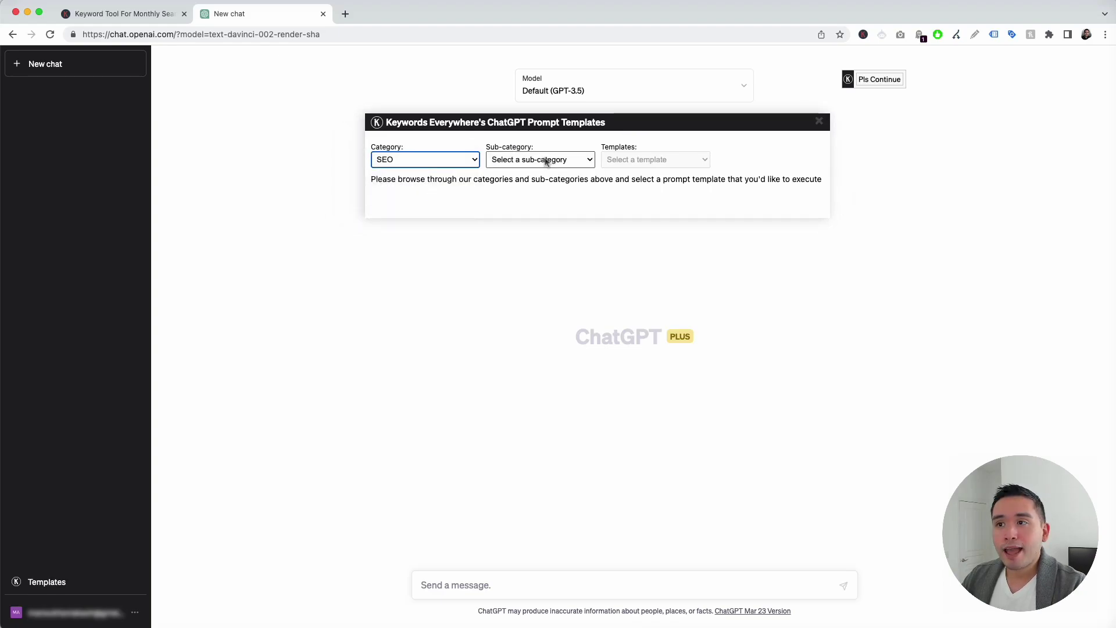
click(547, 159)
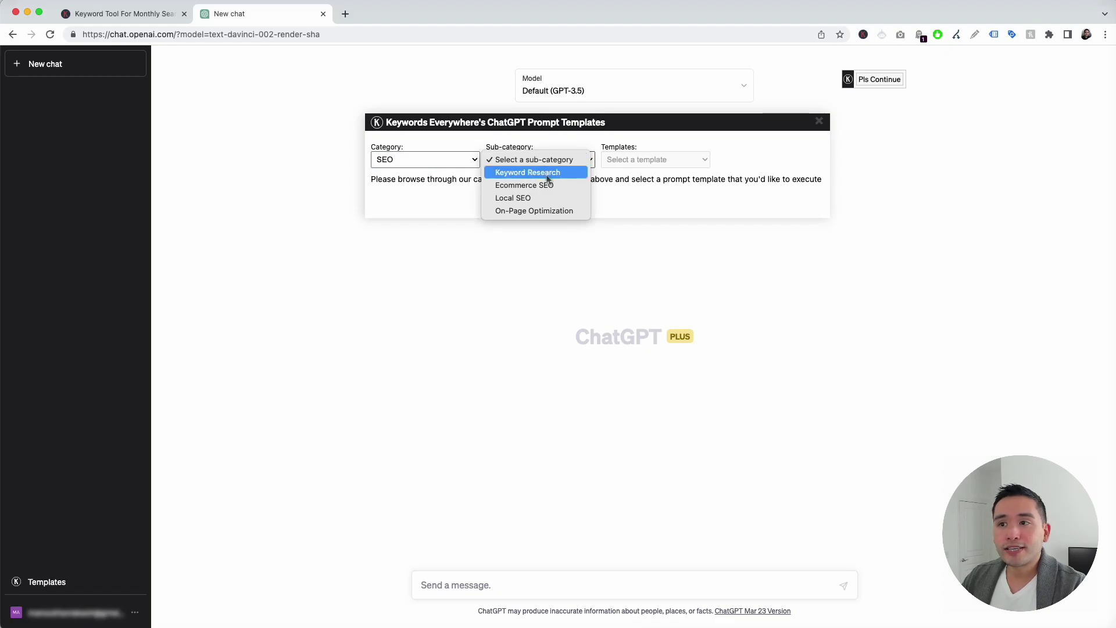
click(548, 185)
click(637, 161)
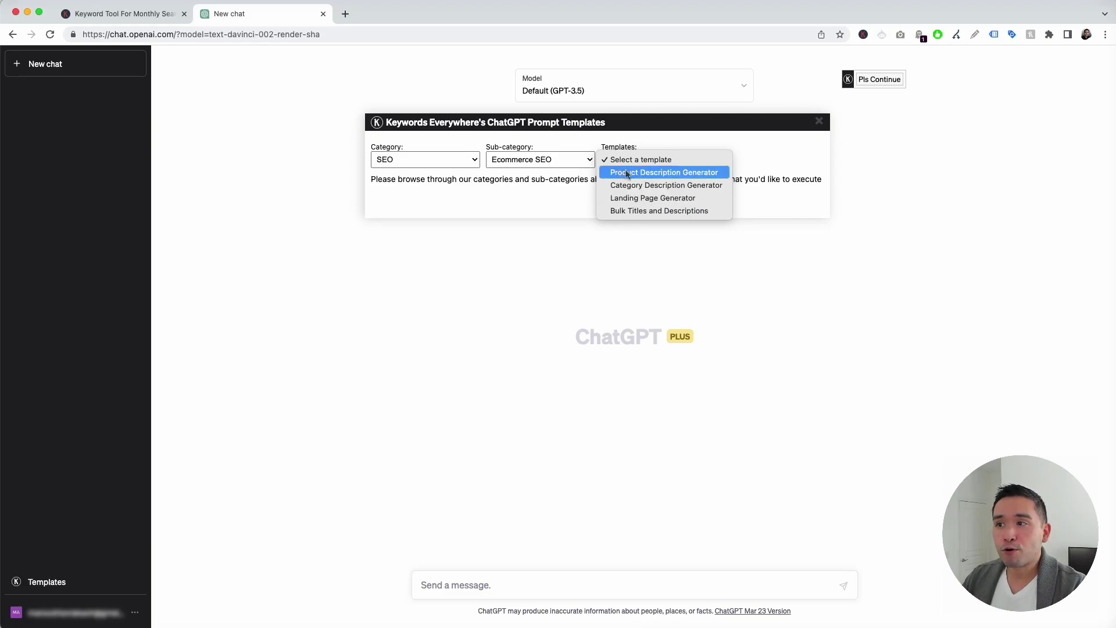
click(652, 172)
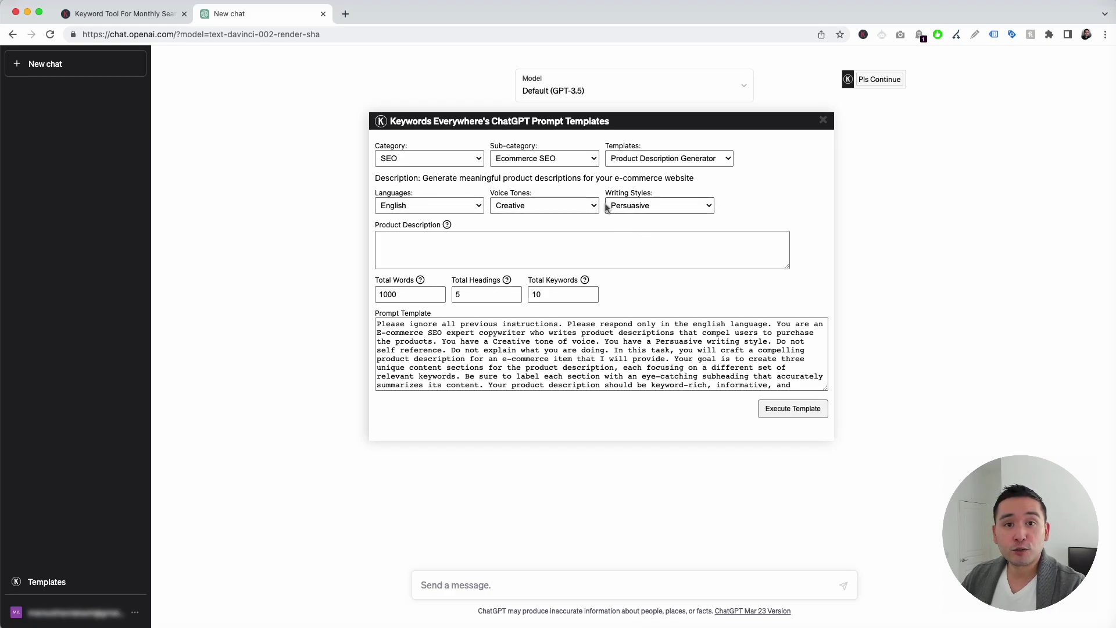
Step: Configure the template's text style with English language, Creative voice tone and Descriptive writing style
click(436, 206)
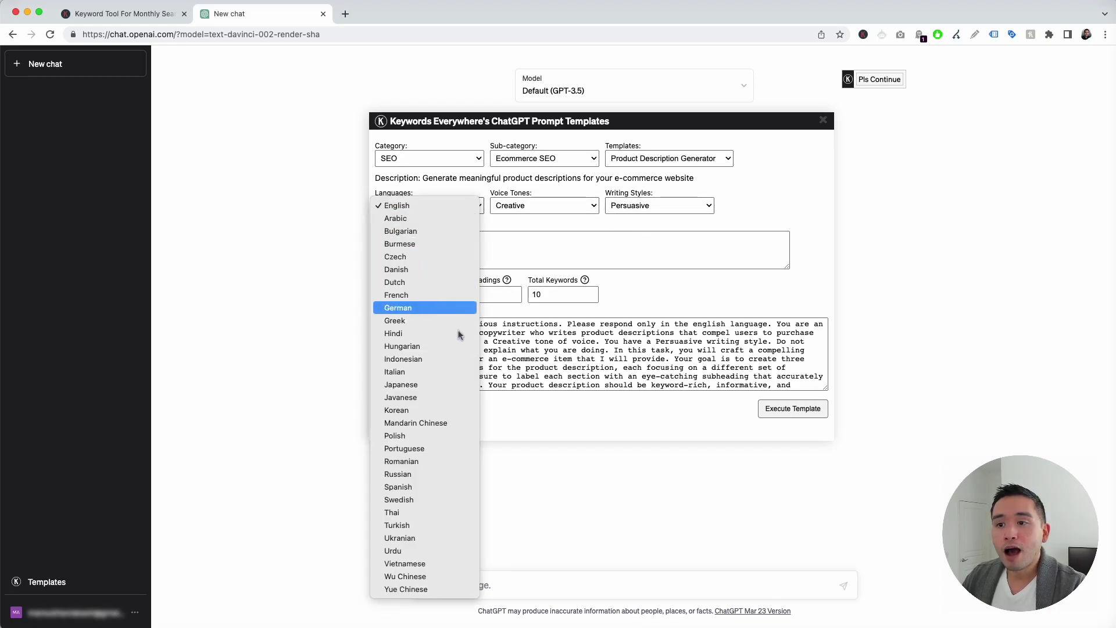
click(439, 206)
click(515, 205)
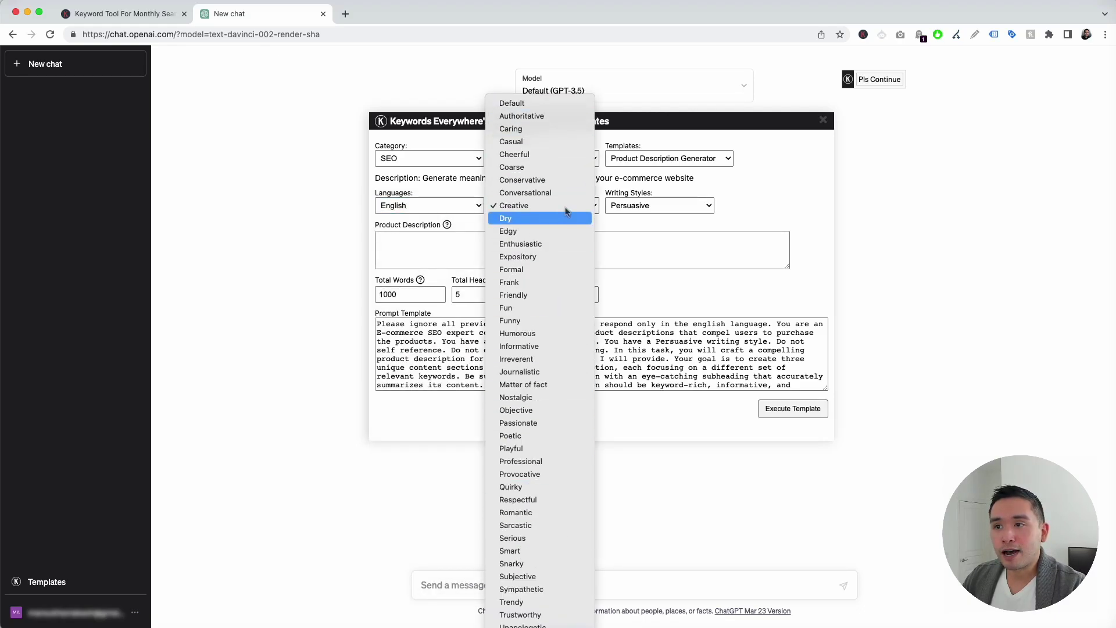
click(562, 206)
click(660, 210)
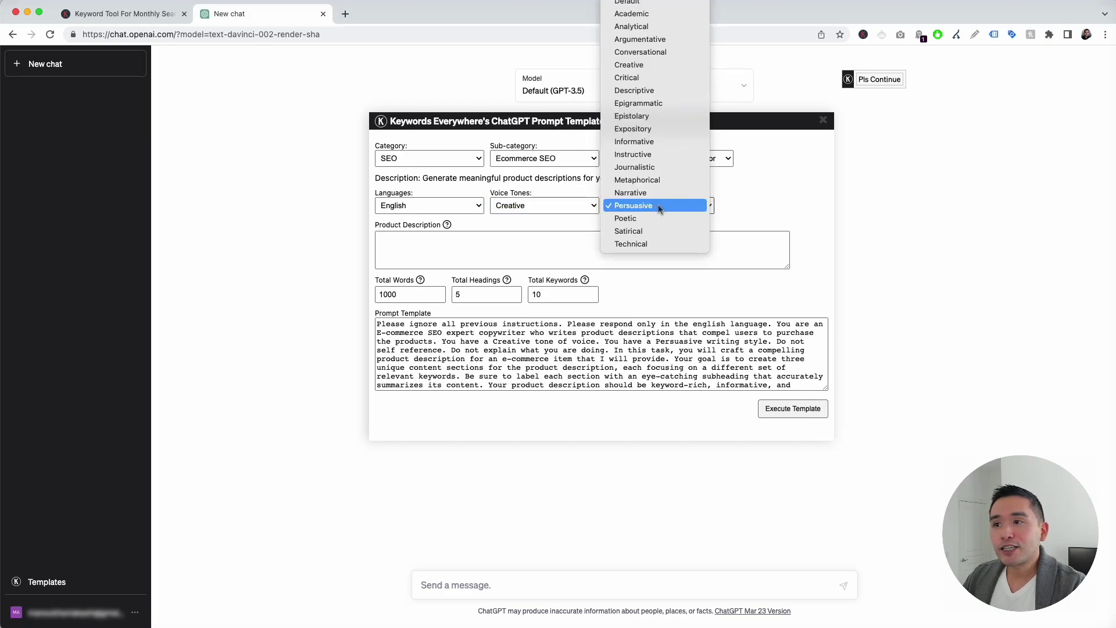
click(659, 89)
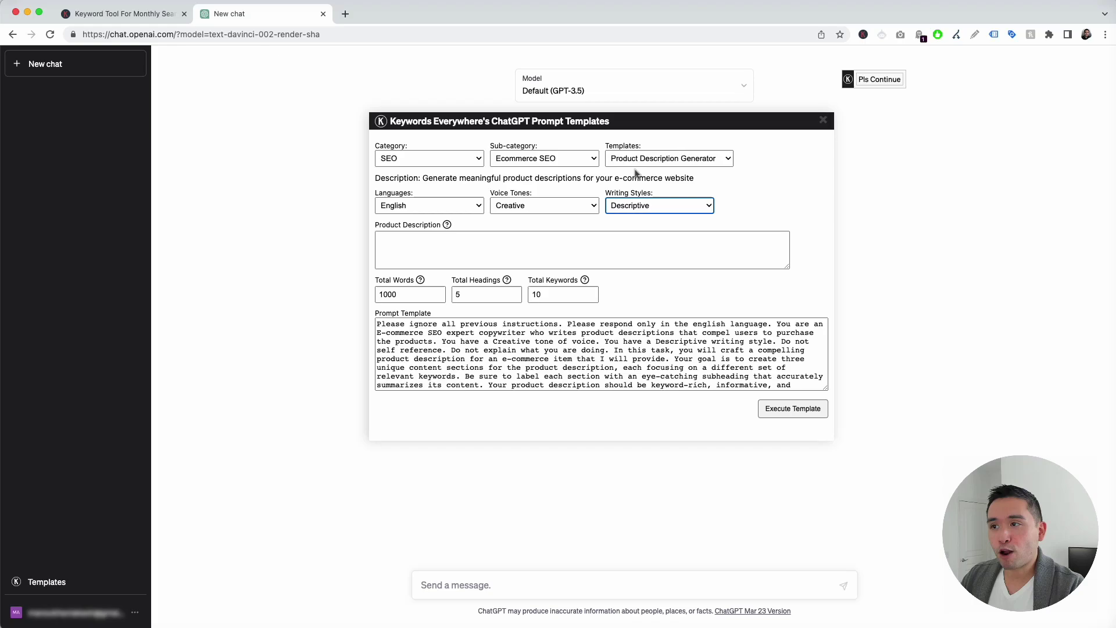
Step: Enter "Single Speed Road Bike 52 cm frame size" as the product description
click(437, 236)
mouse_move(447, 226)
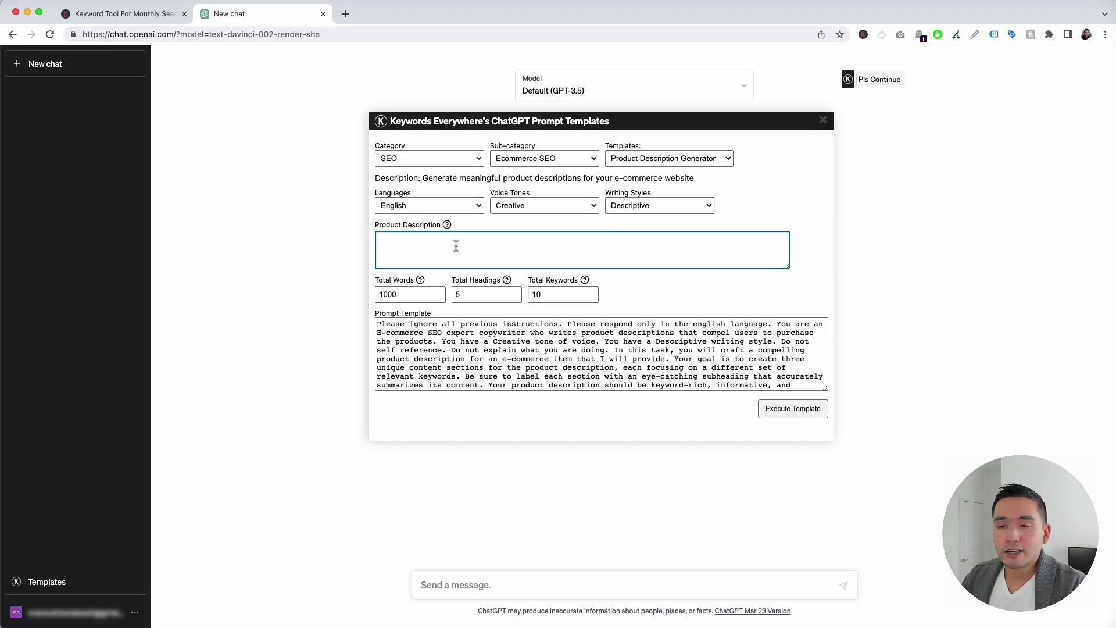
text(Single Speed Road Bike 52 cm frame size)
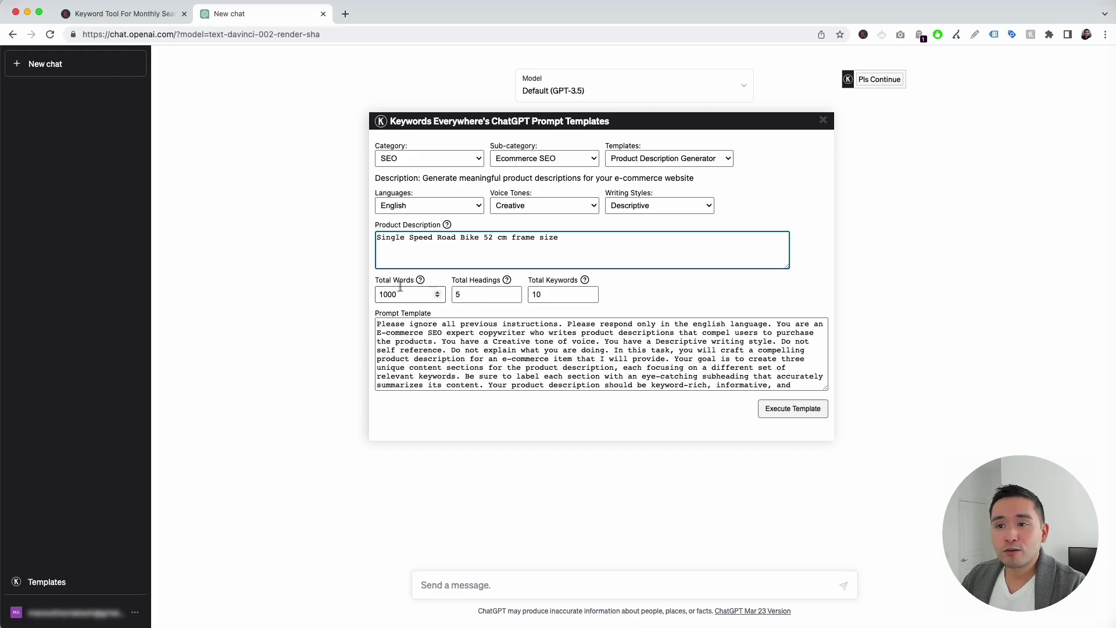
Step: Review the word, heading and keyword count settings and read through the full prompt template text
drag(400, 293, 381, 293)
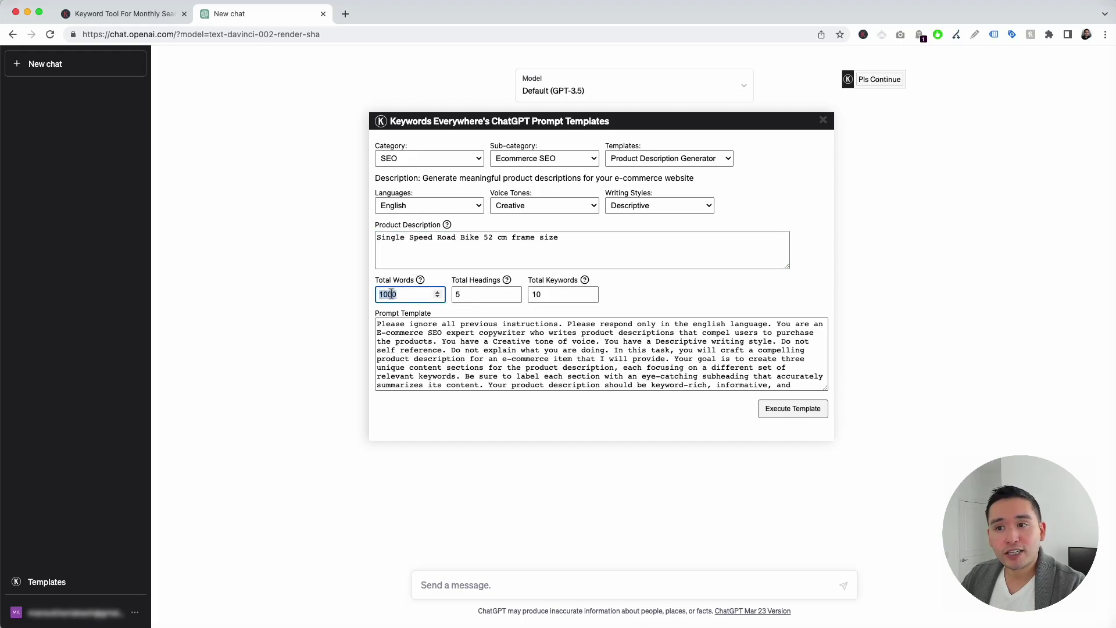
click(393, 294)
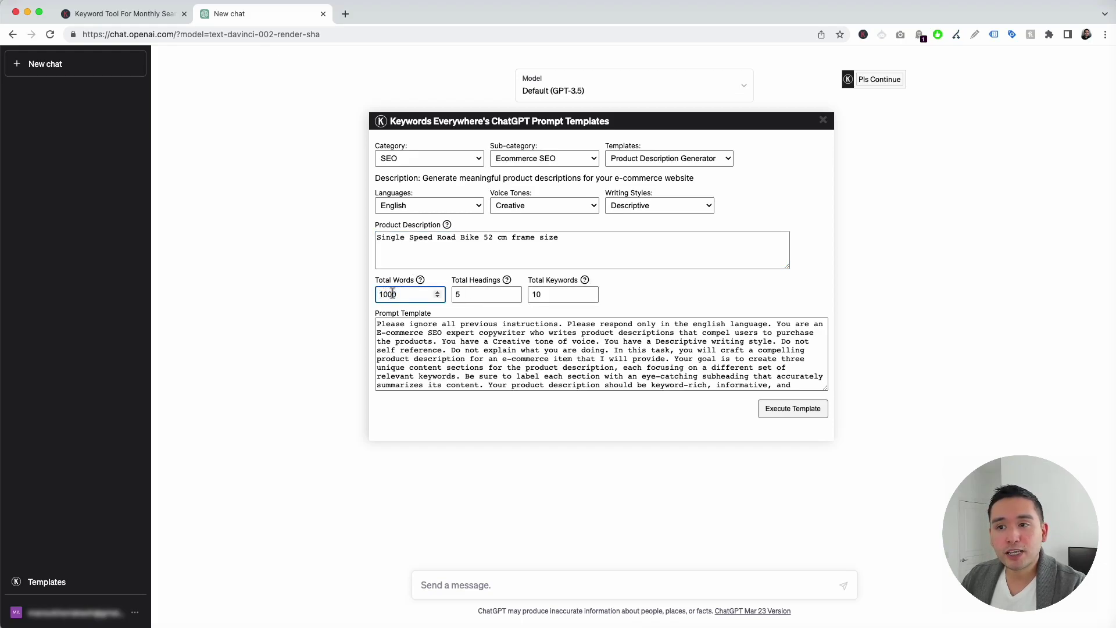
click(460, 294)
click(550, 294)
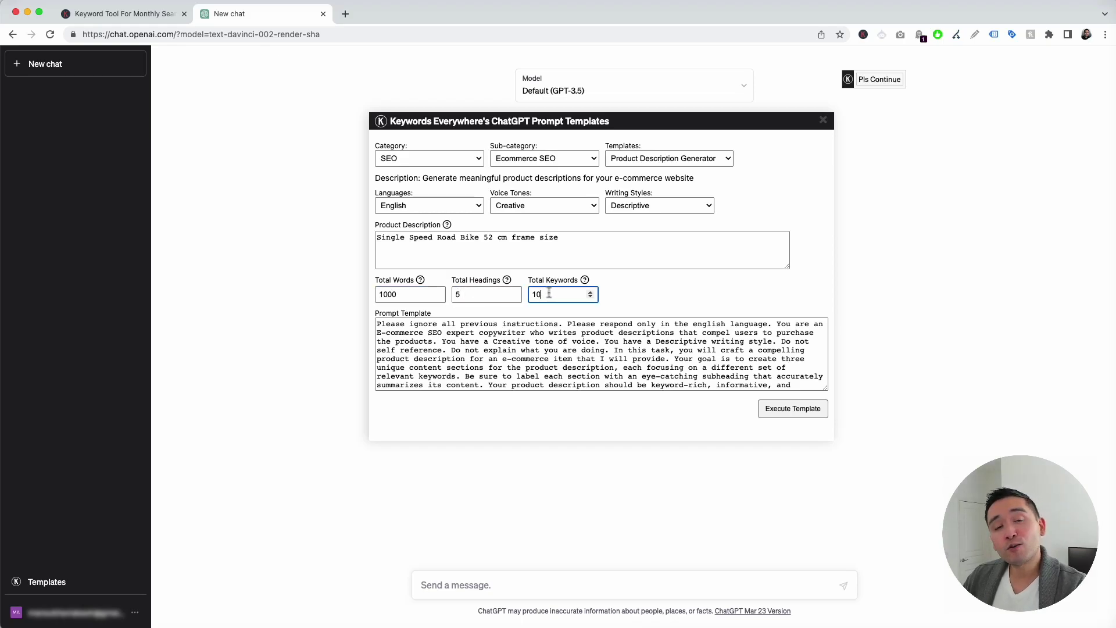
drag(376, 324, 739, 382)
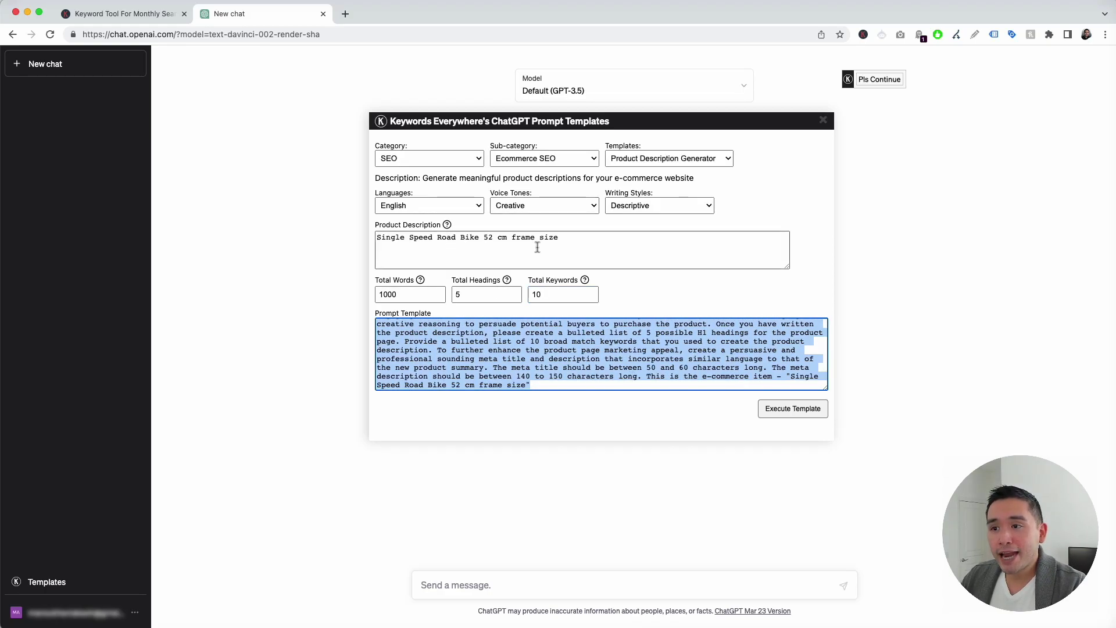
scroll(517, 368, up, 3)
scroll(517, 368, up, 5)
click(459, 354)
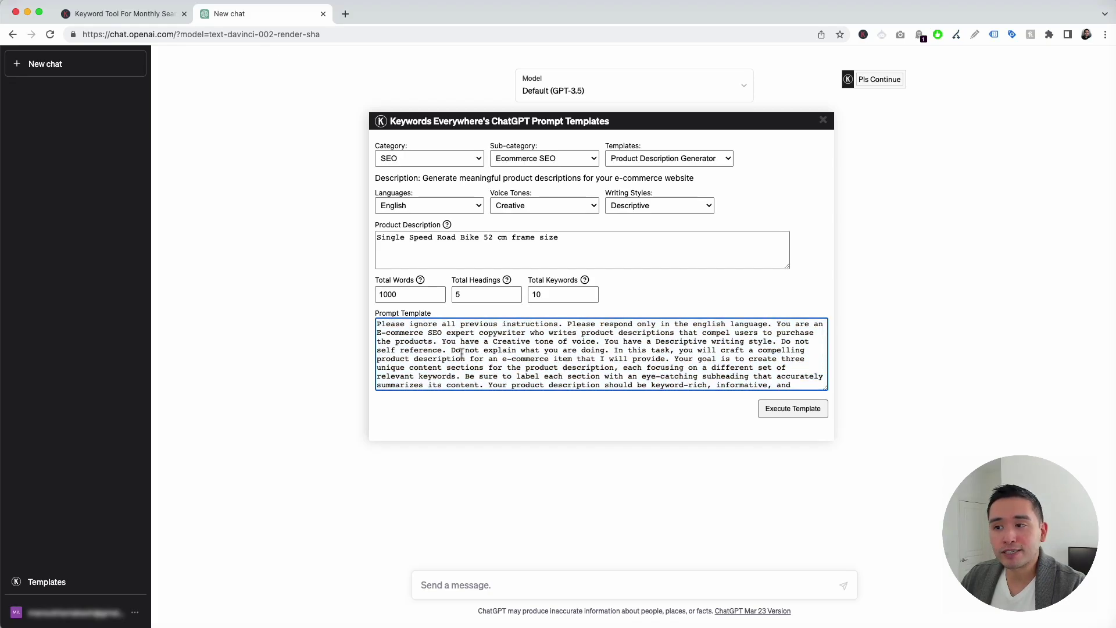
drag(378, 325, 573, 382)
click(573, 382)
scroll(570, 378, up, 10)
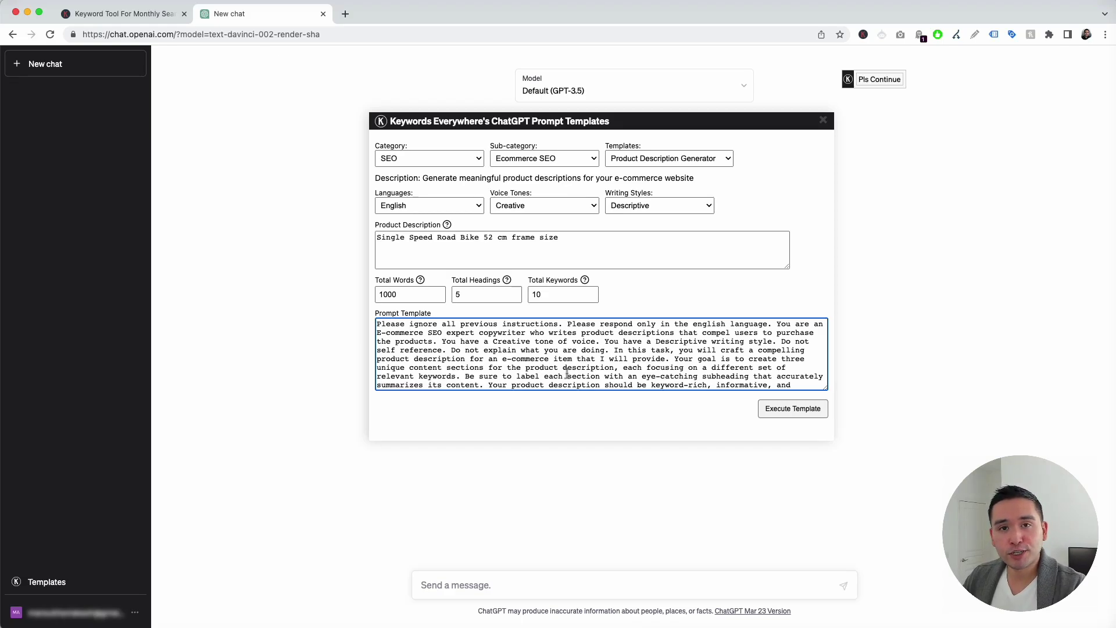
drag(391, 324, 546, 356)
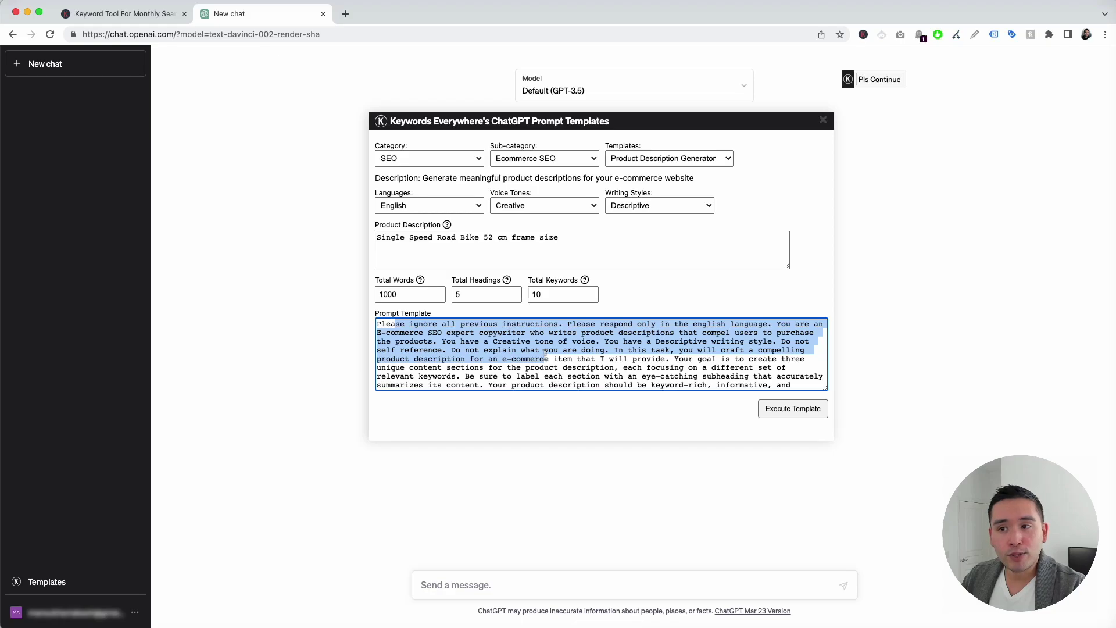
click(545, 355)
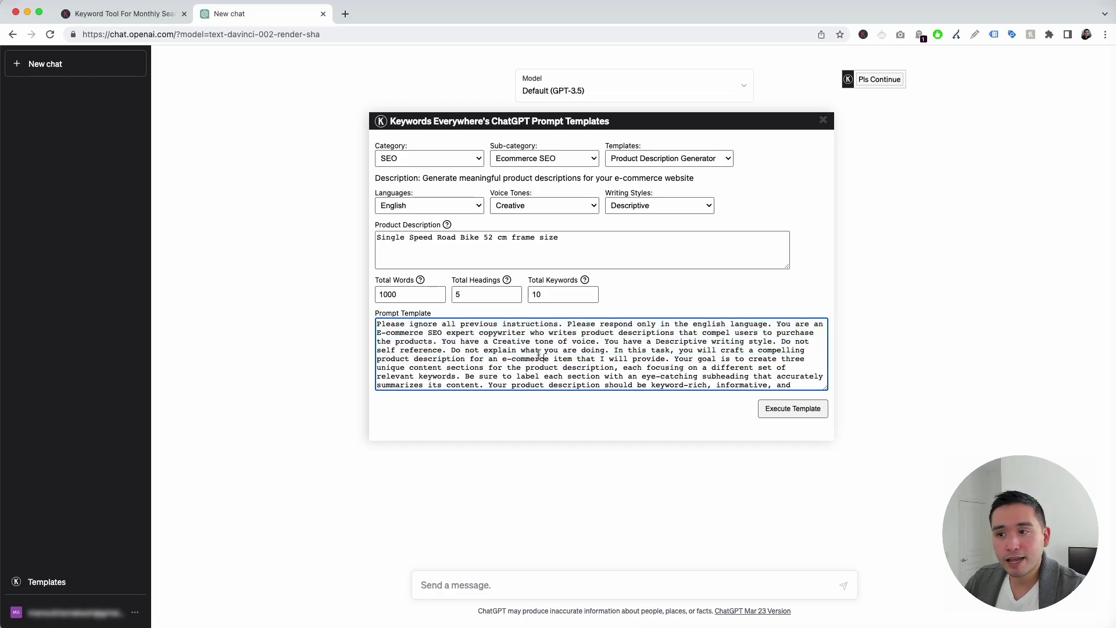
Step: Execute the Product Description Generator template for the single speed road bike
click(774, 414)
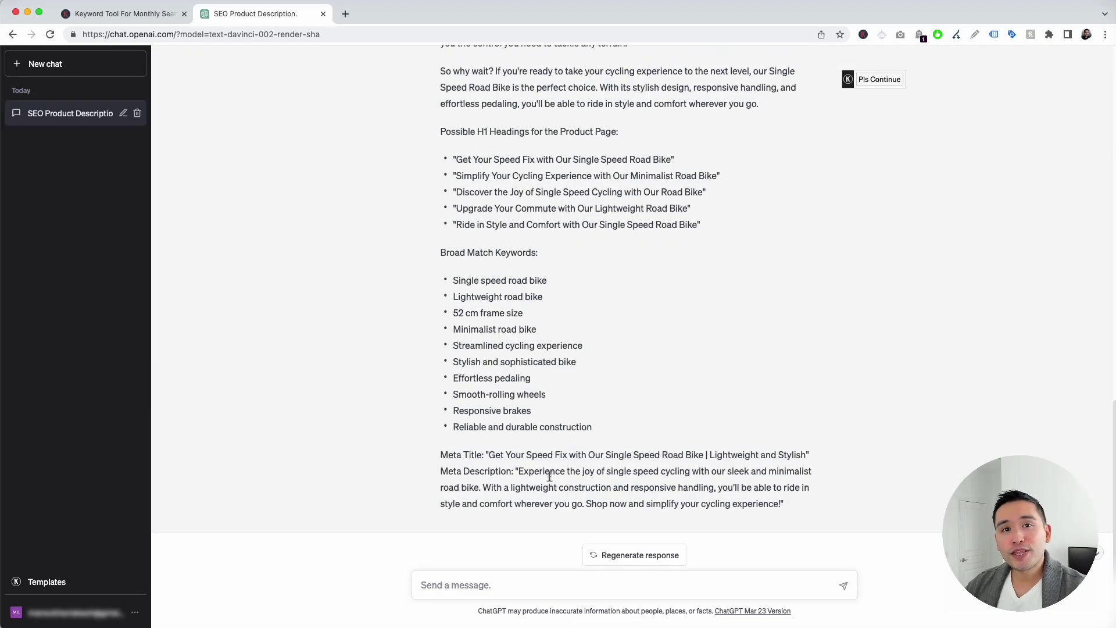
Step: Go back to the start of the generated product description and locate its three labelled subheadings
scroll(543, 447, up, 3)
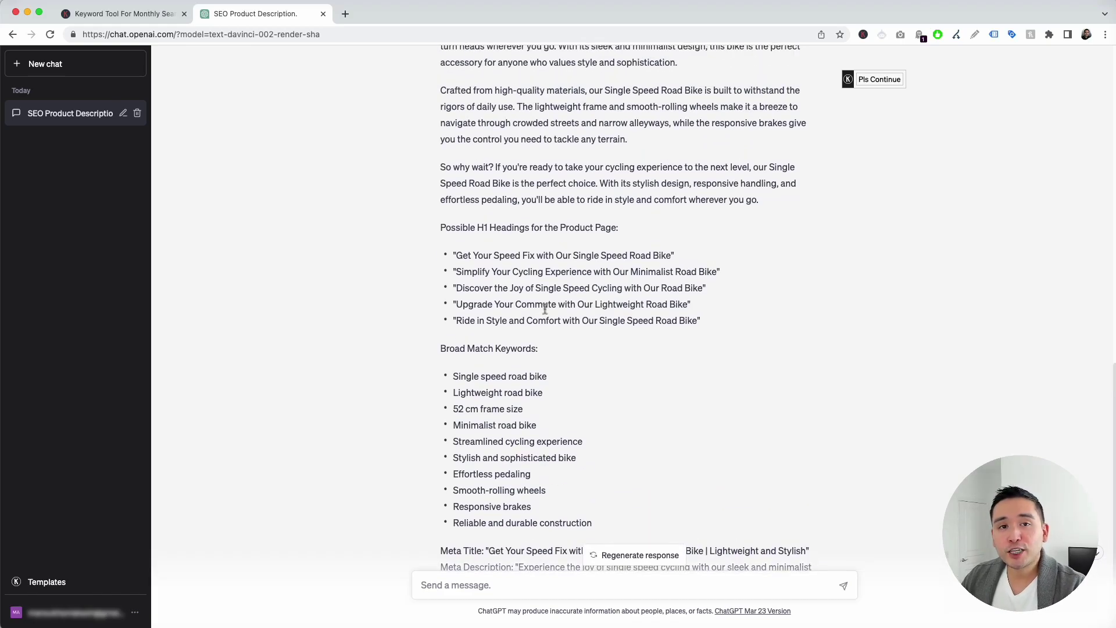
scroll(546, 308, up, 10)
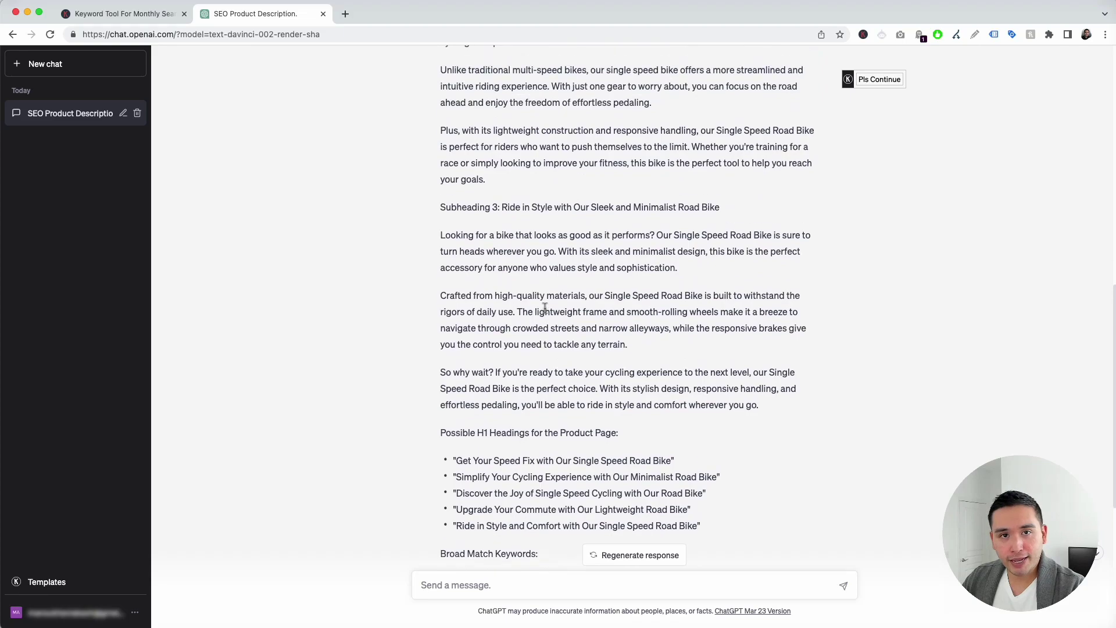
drag(442, 139, 503, 139)
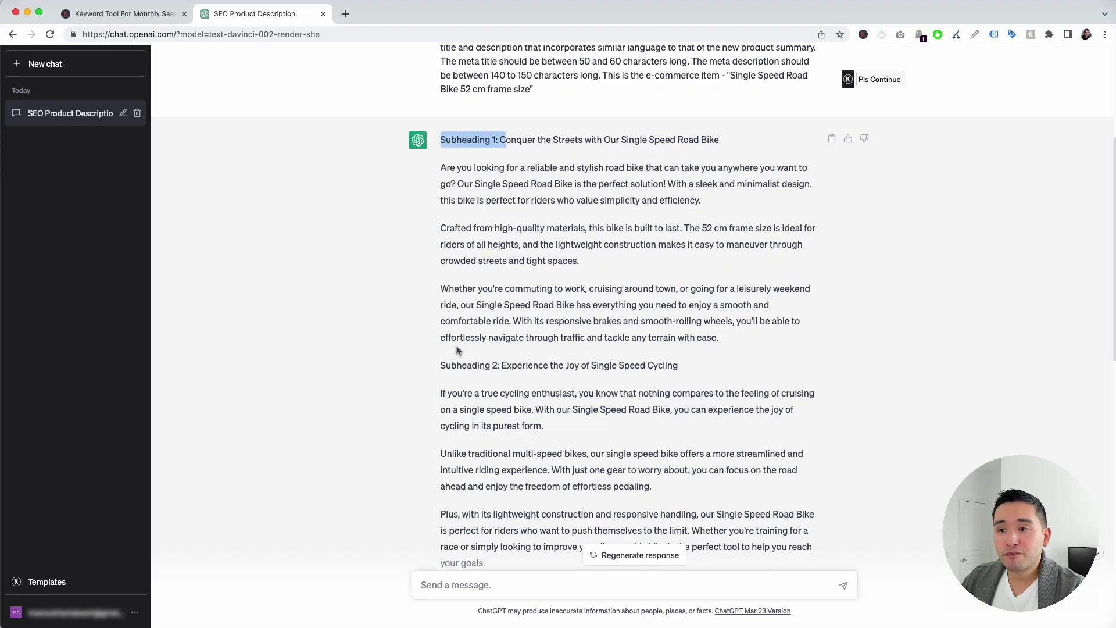
drag(450, 361, 499, 362)
scroll(463, 498, down, 3)
drag(456, 518, 520, 518)
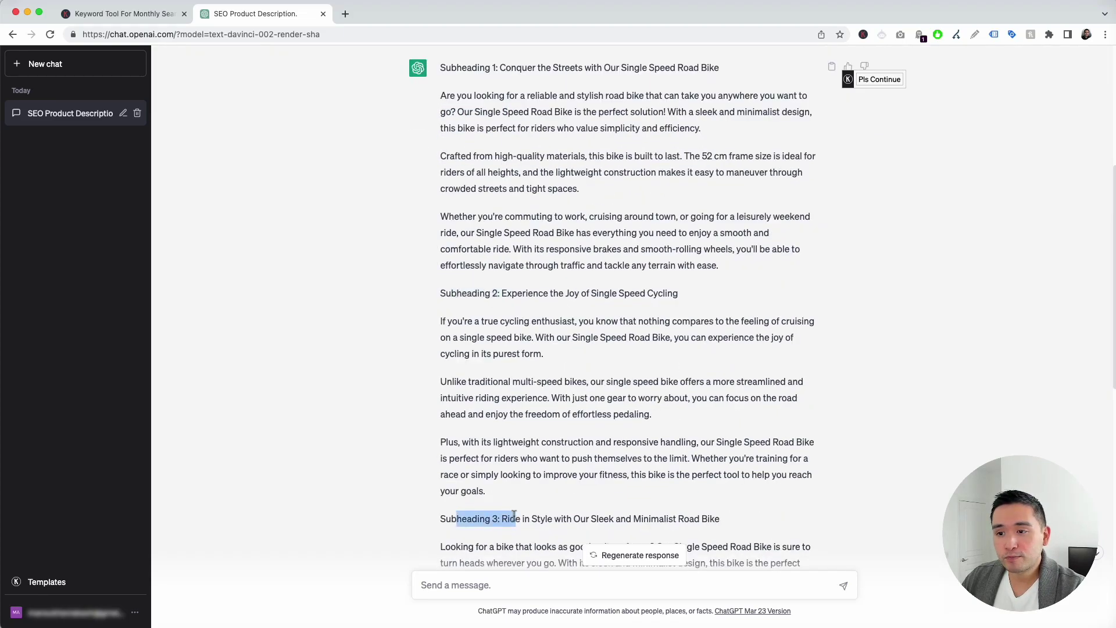
Step: Read the title and body paragraphs under each of the three subheadings in the generated product description
scroll(505, 349, up, 1)
click(504, 105)
drag(501, 100, 720, 99)
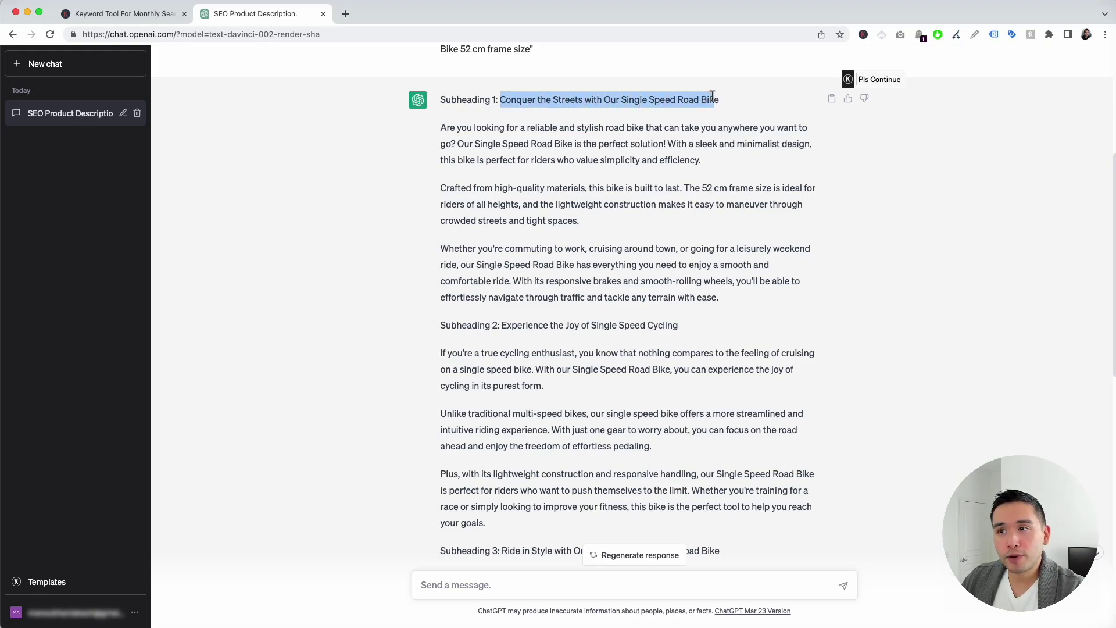
drag(440, 127, 724, 297)
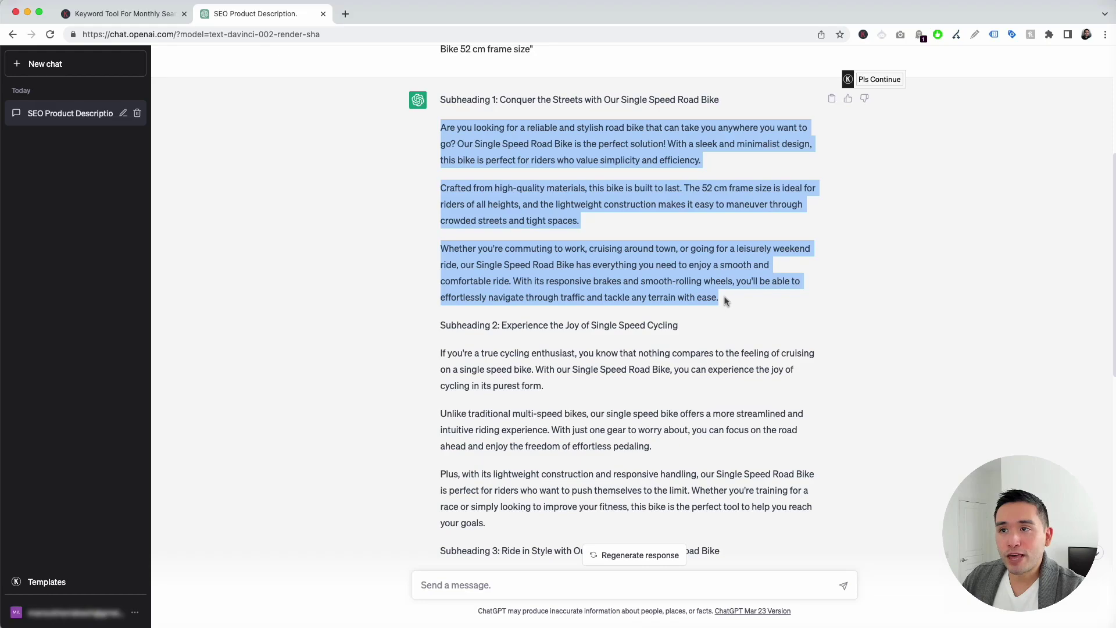
scroll(697, 286, down, 4)
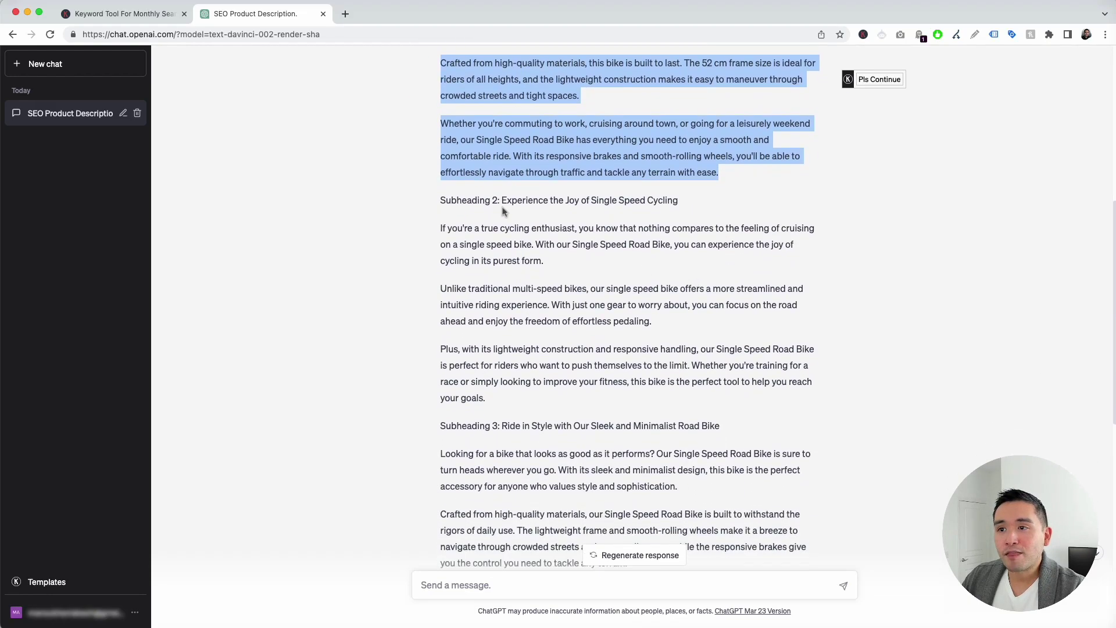
click(501, 200)
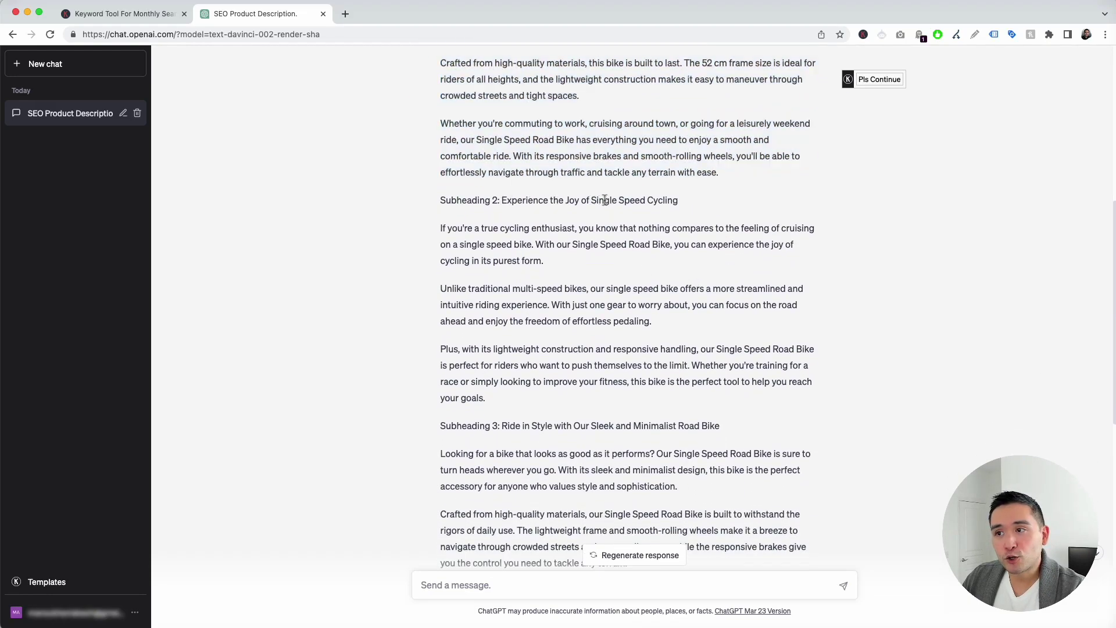
drag(442, 227, 505, 398)
scroll(506, 398, down, 2)
scroll(506, 398, down, 5)
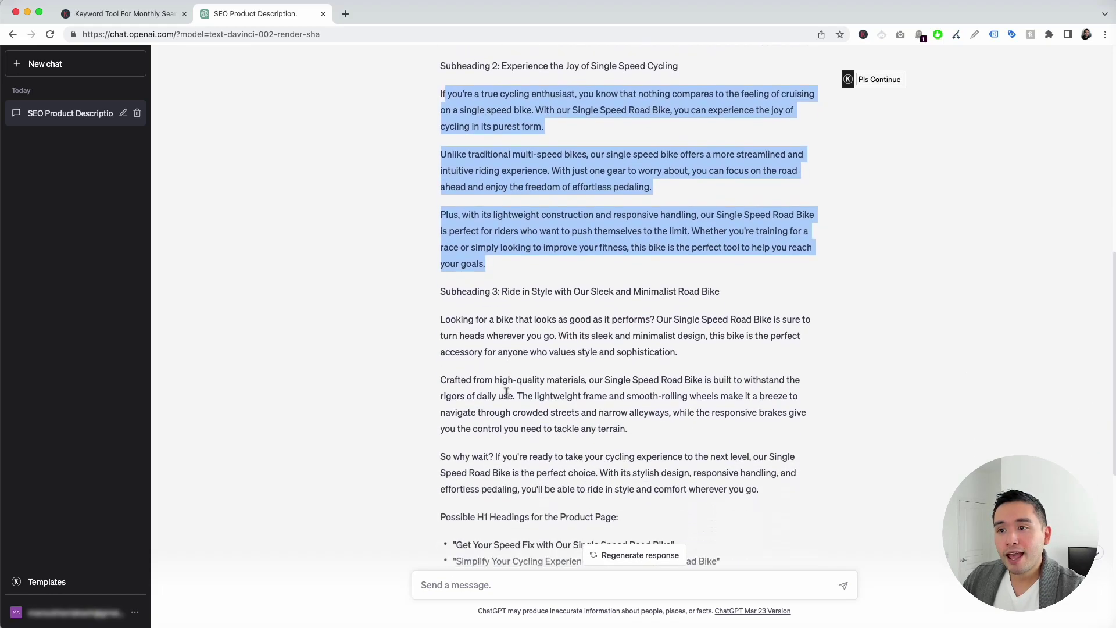
drag(446, 242, 765, 436)
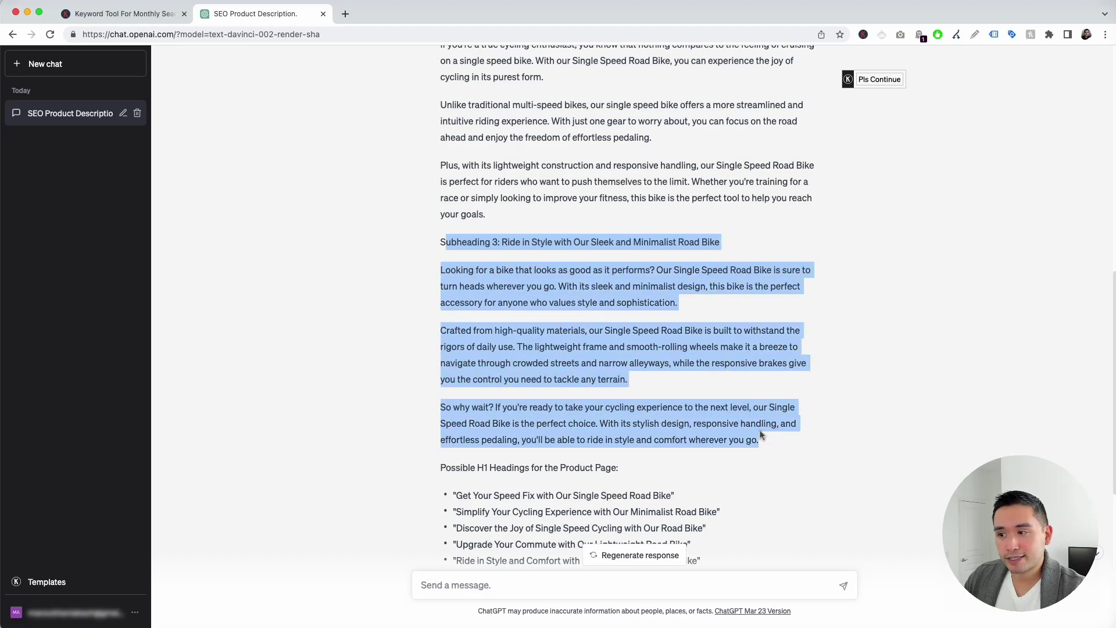
Step: Examine the list of possible H1 headings suggested for the product page
scroll(692, 390, down, 5)
drag(455, 335, 617, 336)
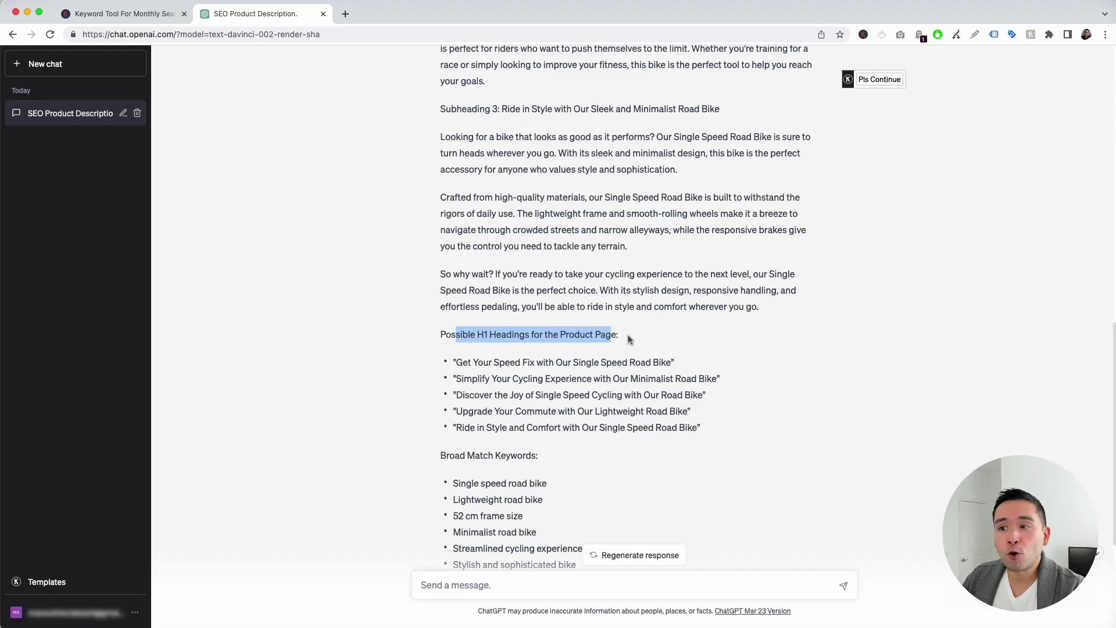
scroll(621, 337, down, 2)
drag(455, 297, 705, 364)
click(706, 364)
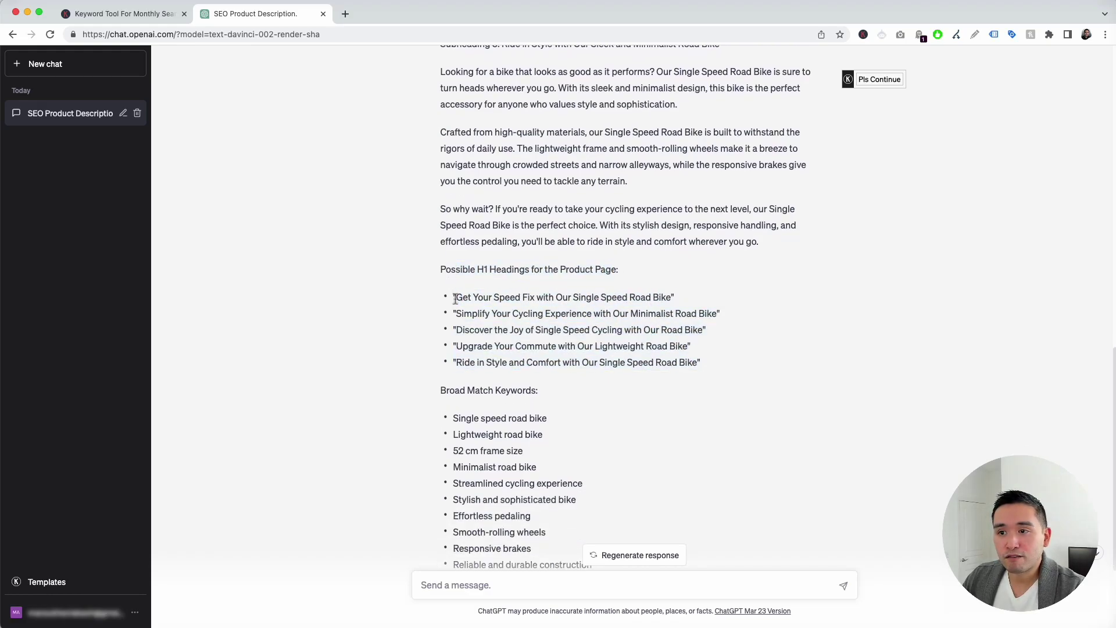
drag(460, 298, 670, 298)
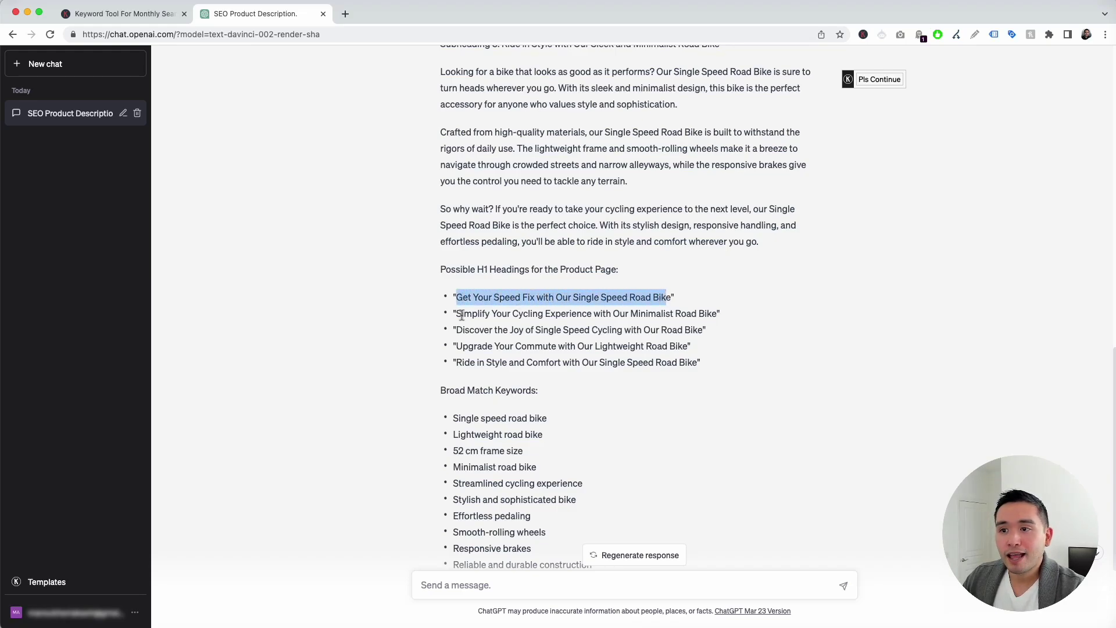
drag(457, 314, 719, 313)
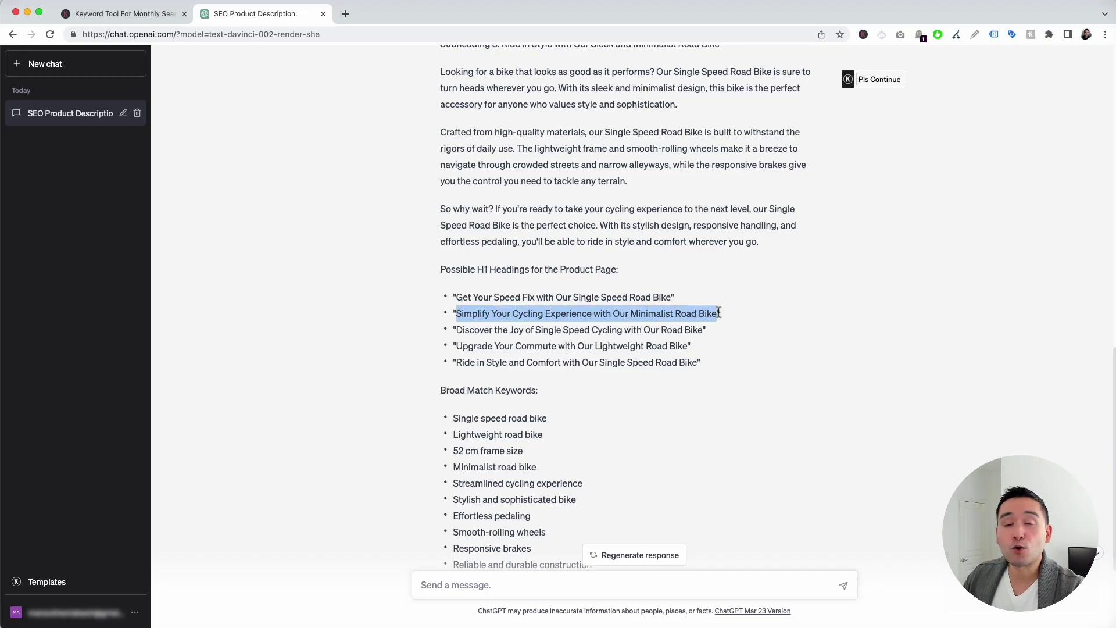
drag(704, 363, 460, 298)
scroll(460, 300, down, 4)
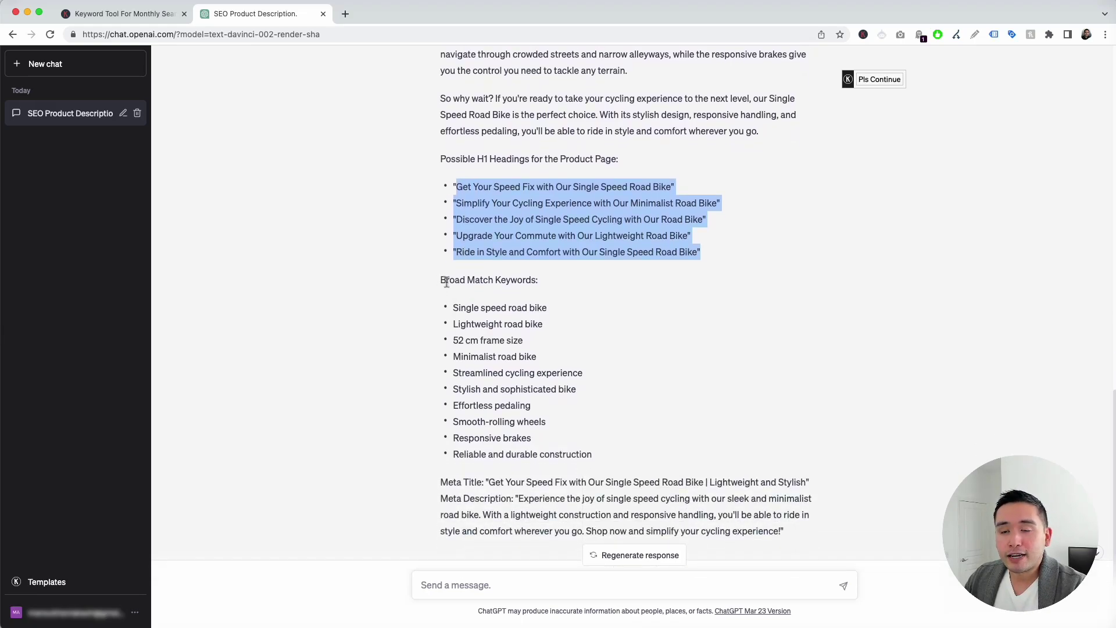
Step: Examine the list of broad match keywords in the response
drag(440, 280, 607, 413)
scroll(581, 407, down, 1)
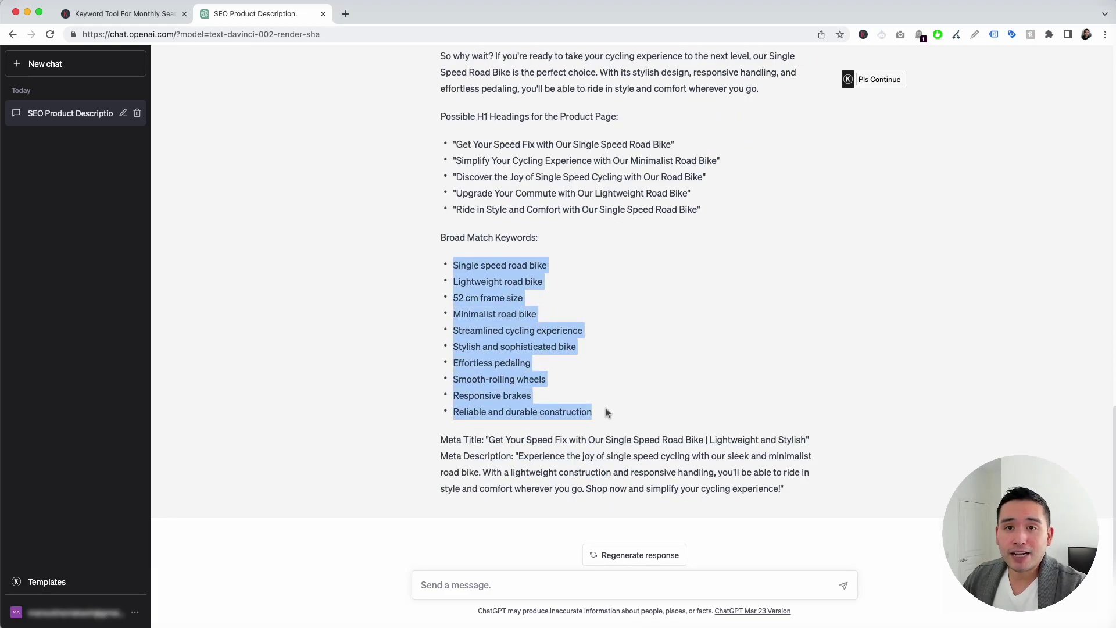
click(557, 380)
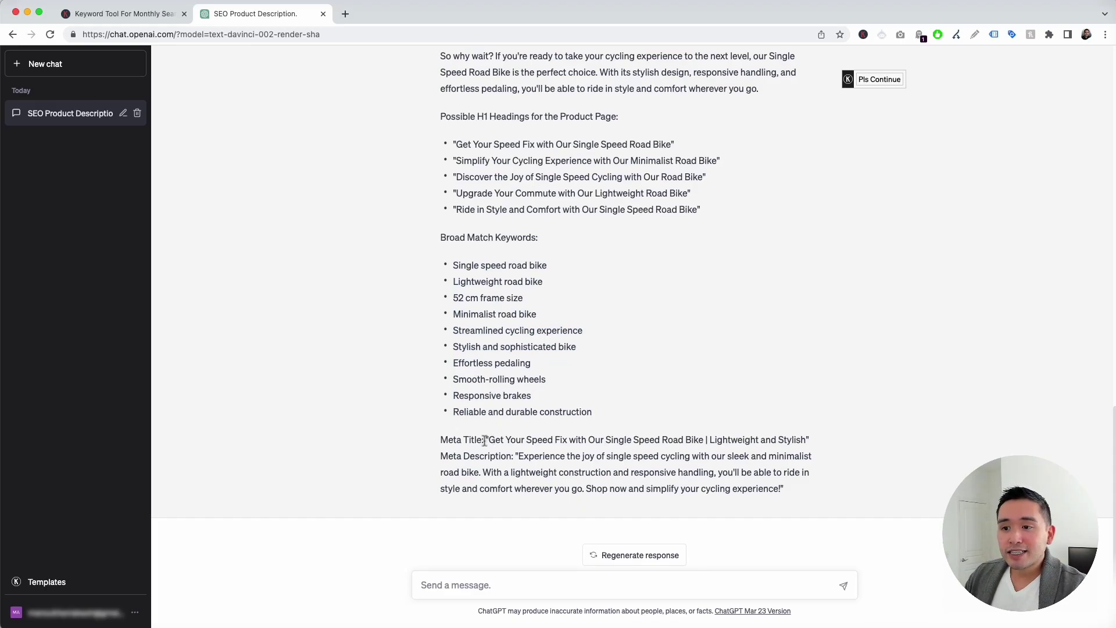
Step: Read the generated meta title and meta description at the end of the response
drag(457, 439, 754, 440)
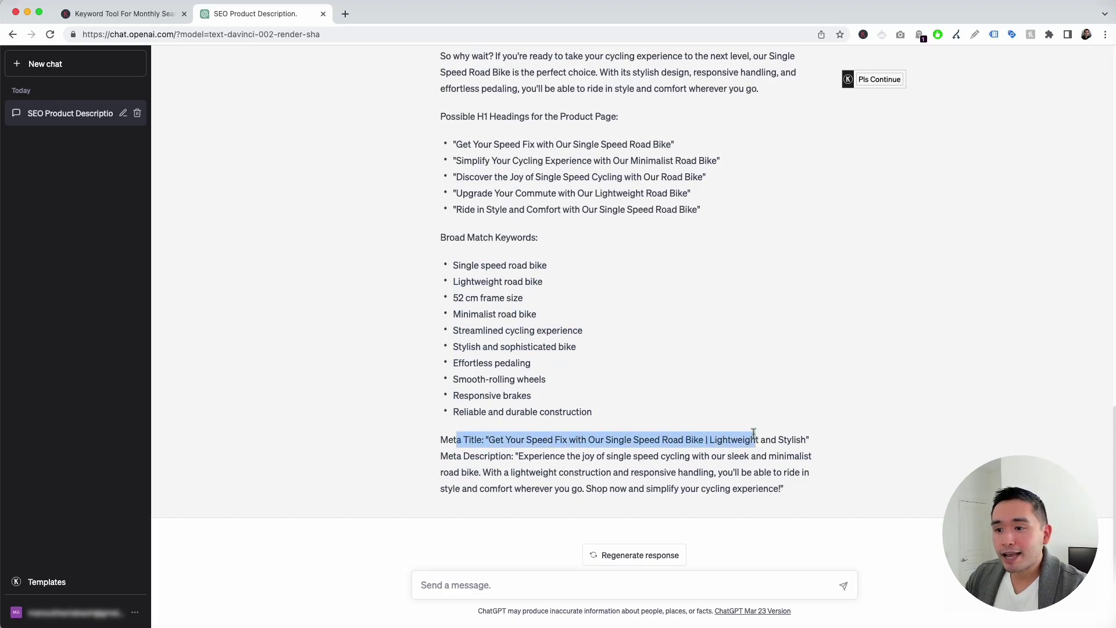
drag(461, 457, 690, 476)
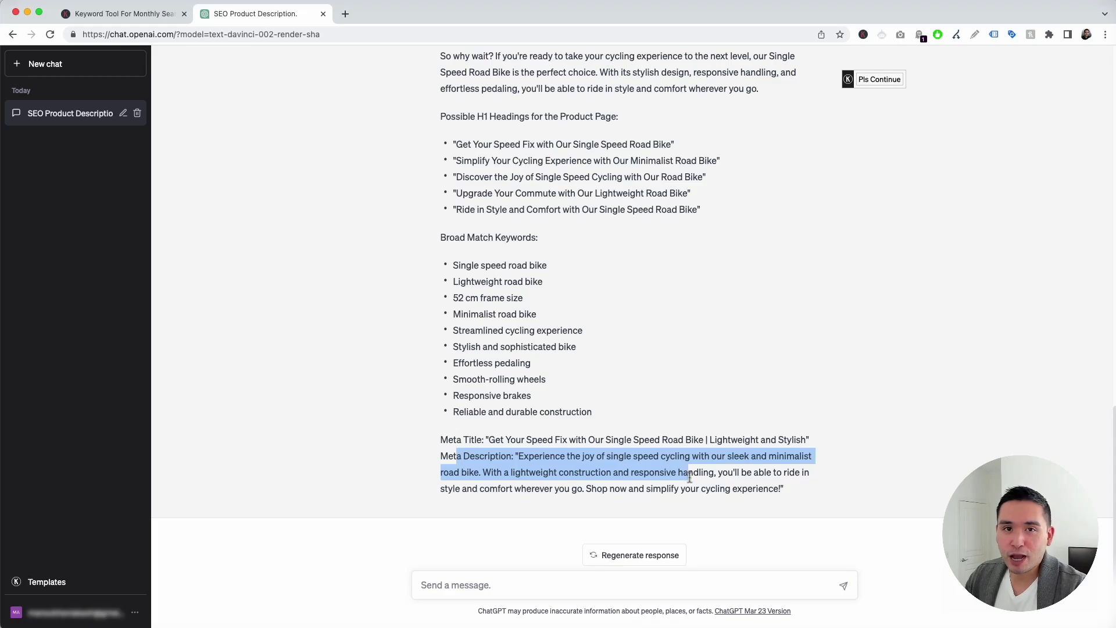
click(546, 454)
drag(489, 440, 806, 440)
click(776, 446)
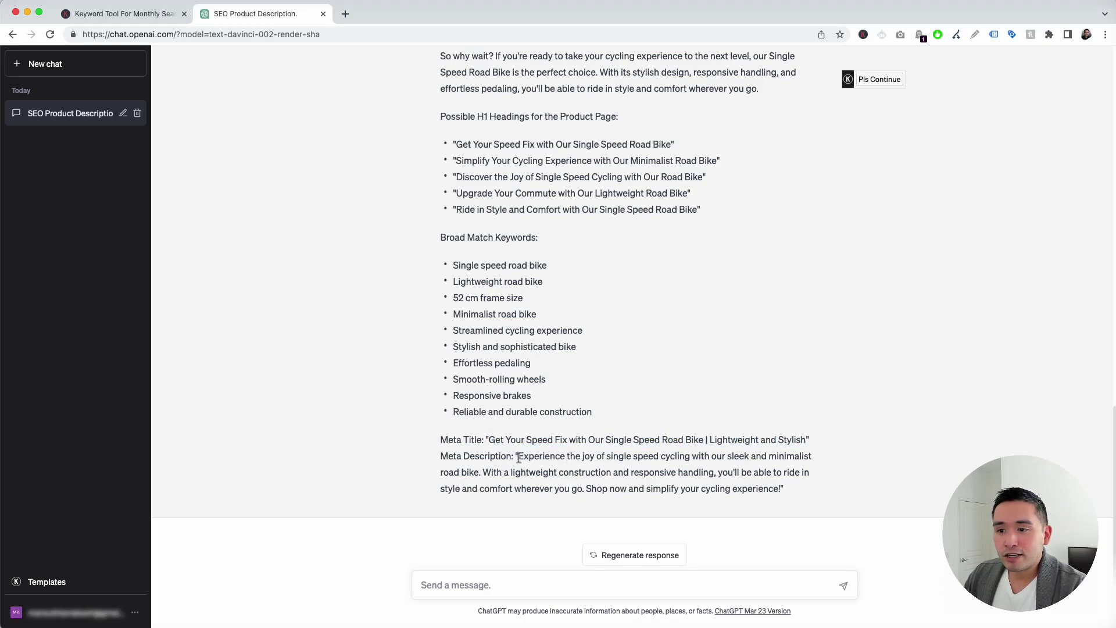
drag(519, 458, 792, 492)
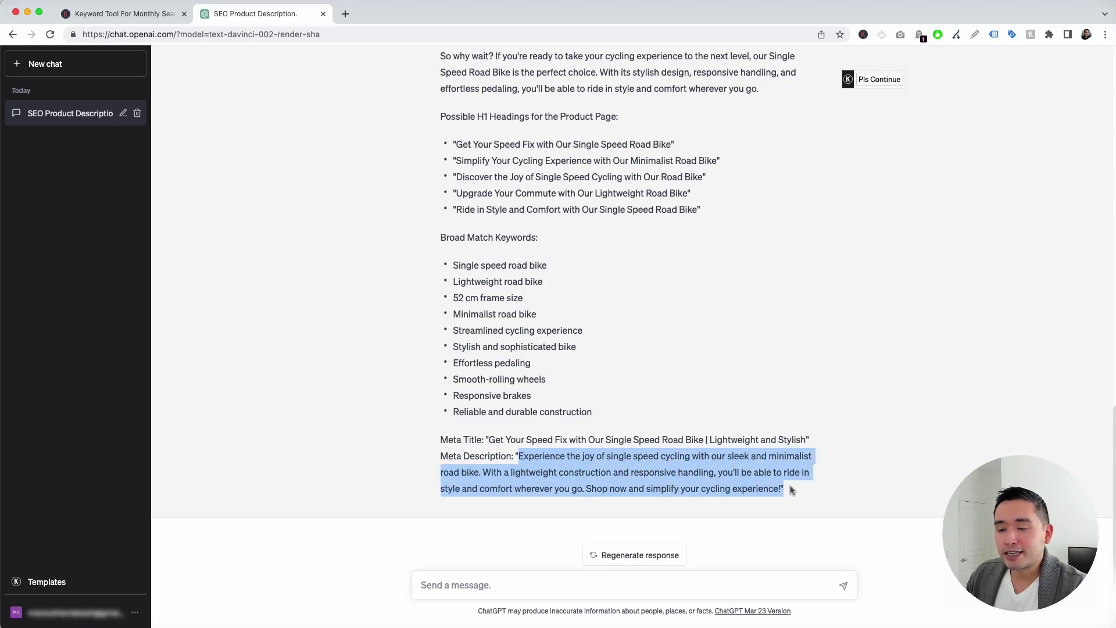
click(792, 491)
scroll(579, 489, up, 5)
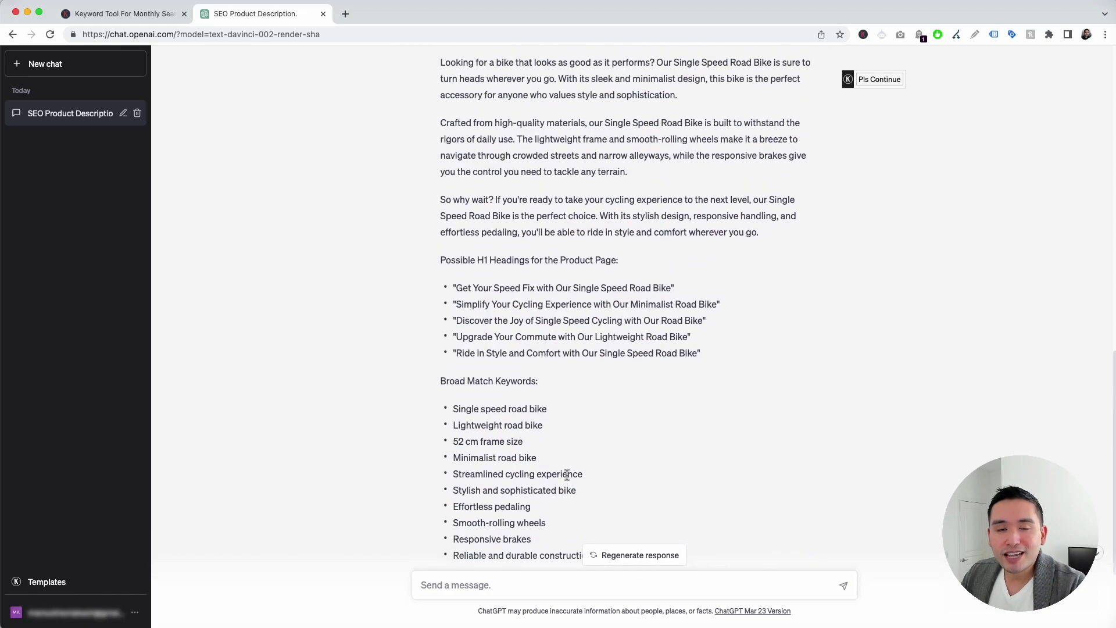
scroll(558, 451, up, 9)
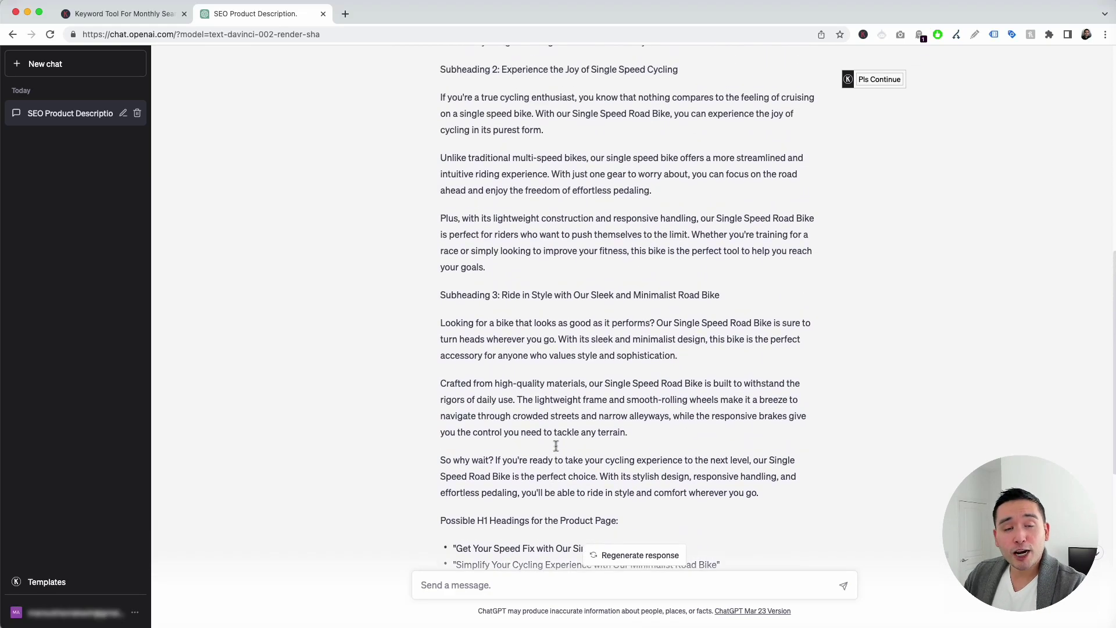
scroll(558, 448, up, 1)
scroll(590, 447, up, 2)
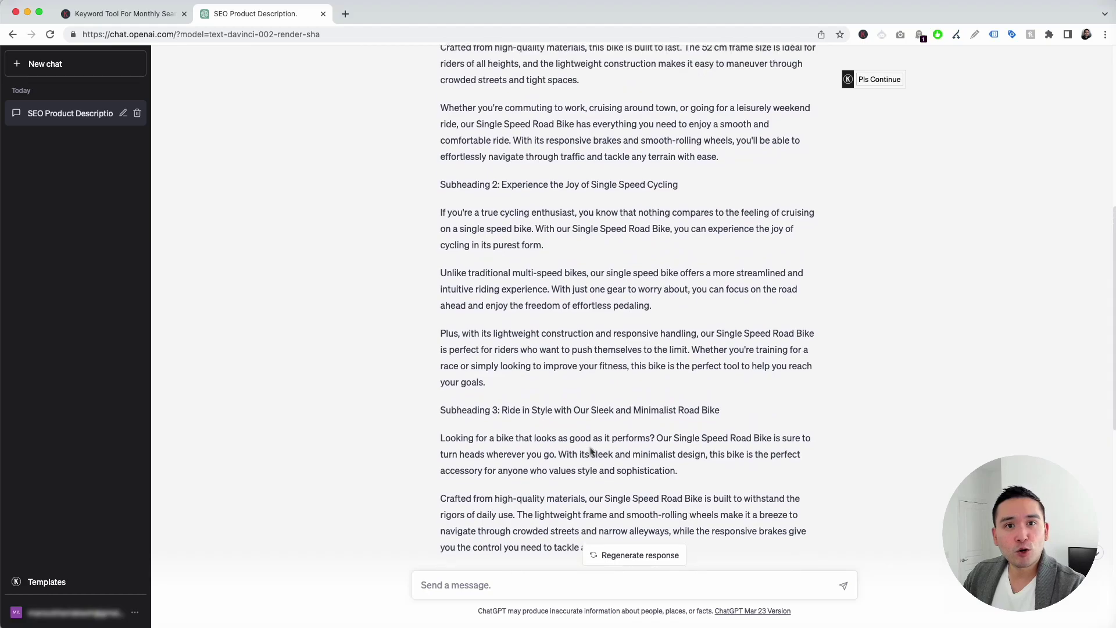
scroll(593, 447, down, 1)
scroll(595, 450, up, 1)
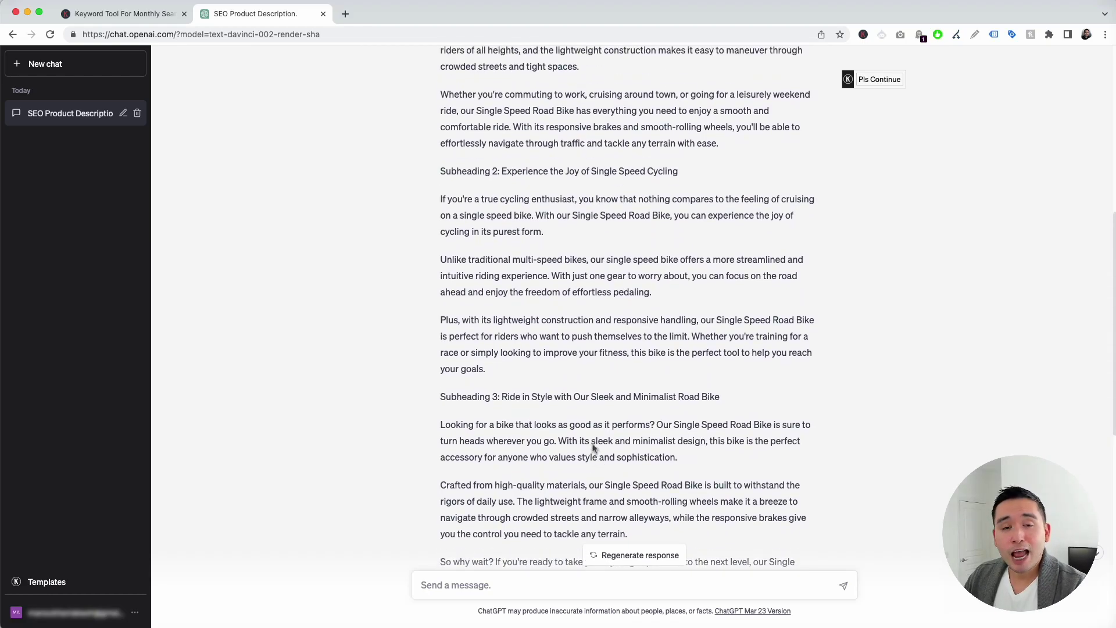
Step: Open the Keywords Everywhere prompt templates and choose the Category Description Generator template
click(64, 585)
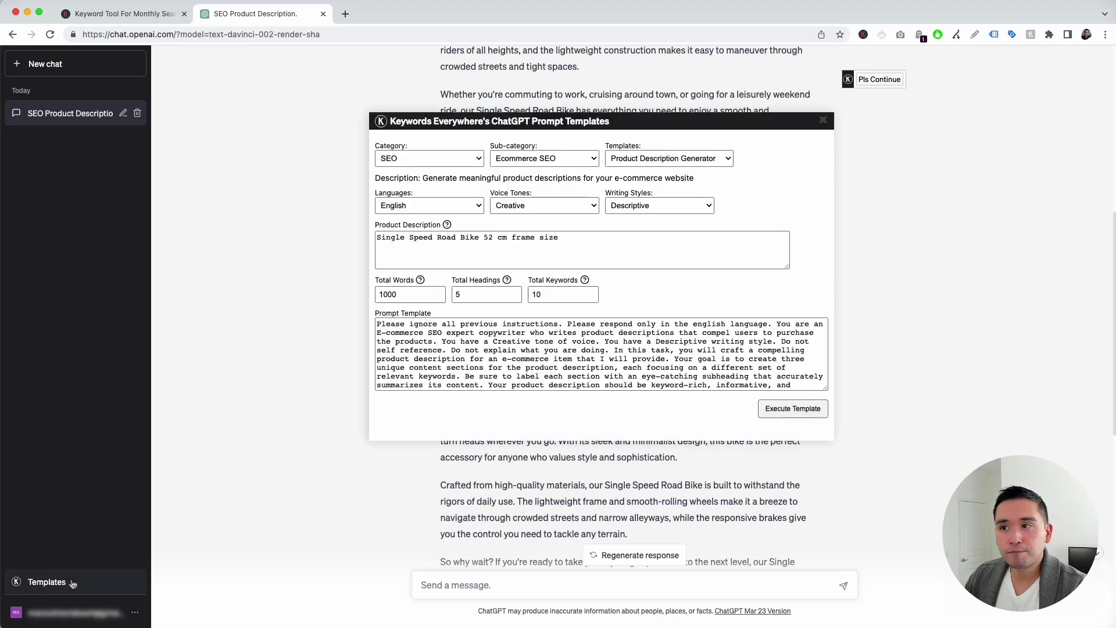
click(681, 160)
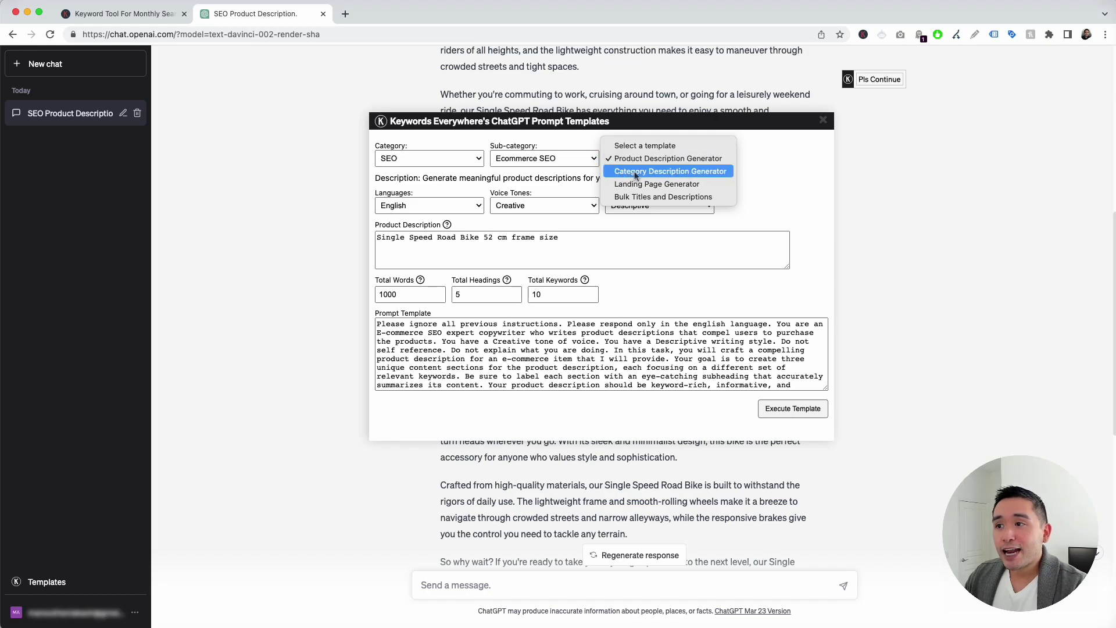
click(697, 172)
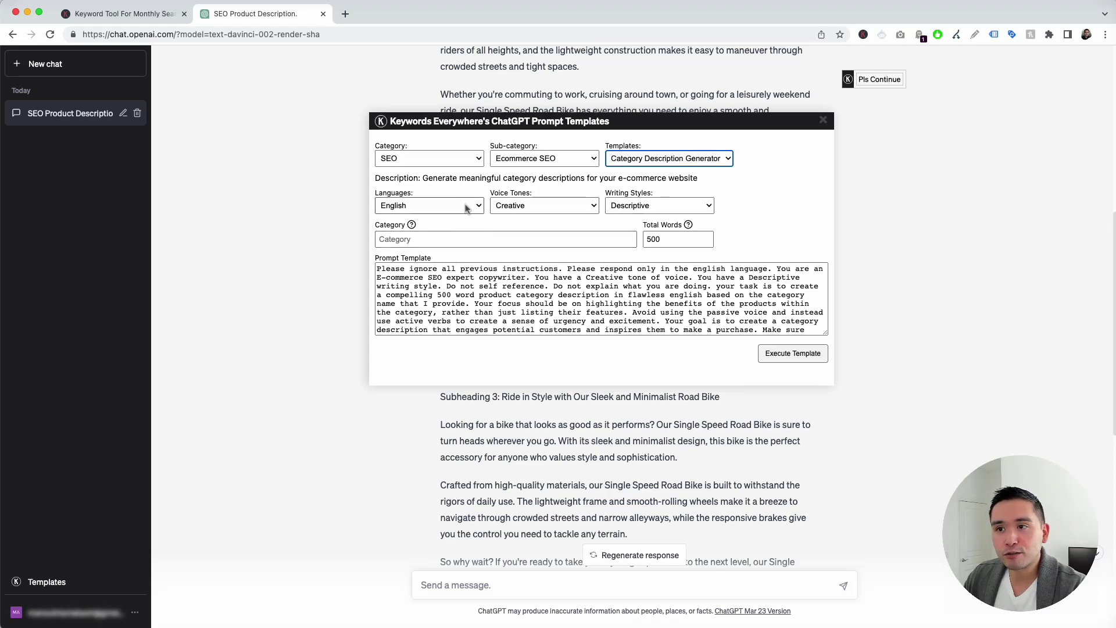
Step: Look through the available languages, voice tones and writing styles, keeping English, Creative and Descriptive
click(447, 206)
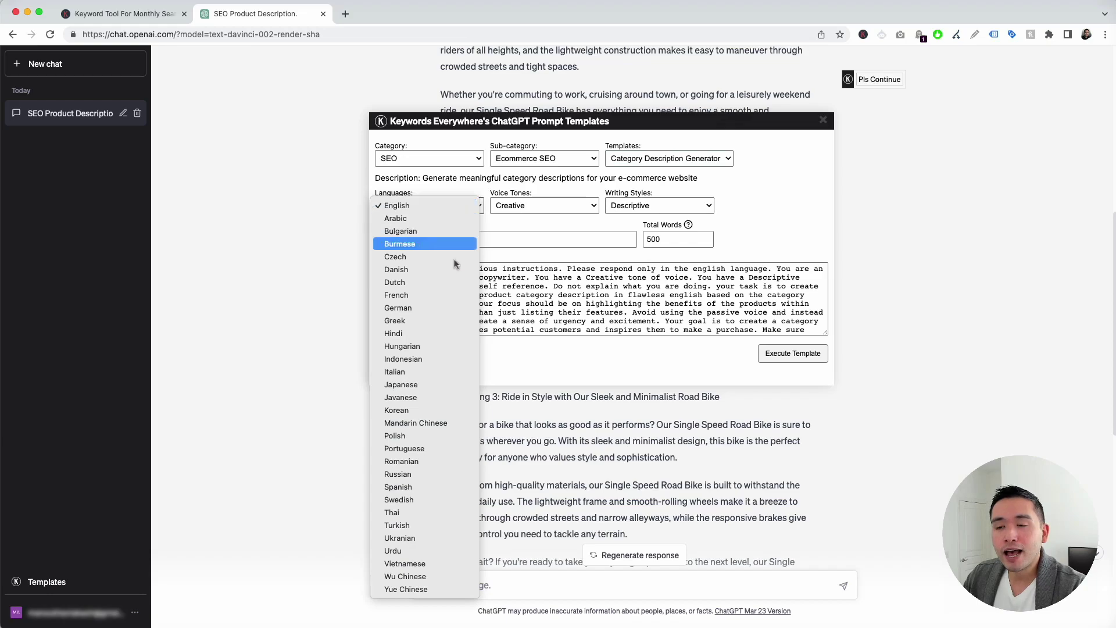
click(549, 223)
click(556, 210)
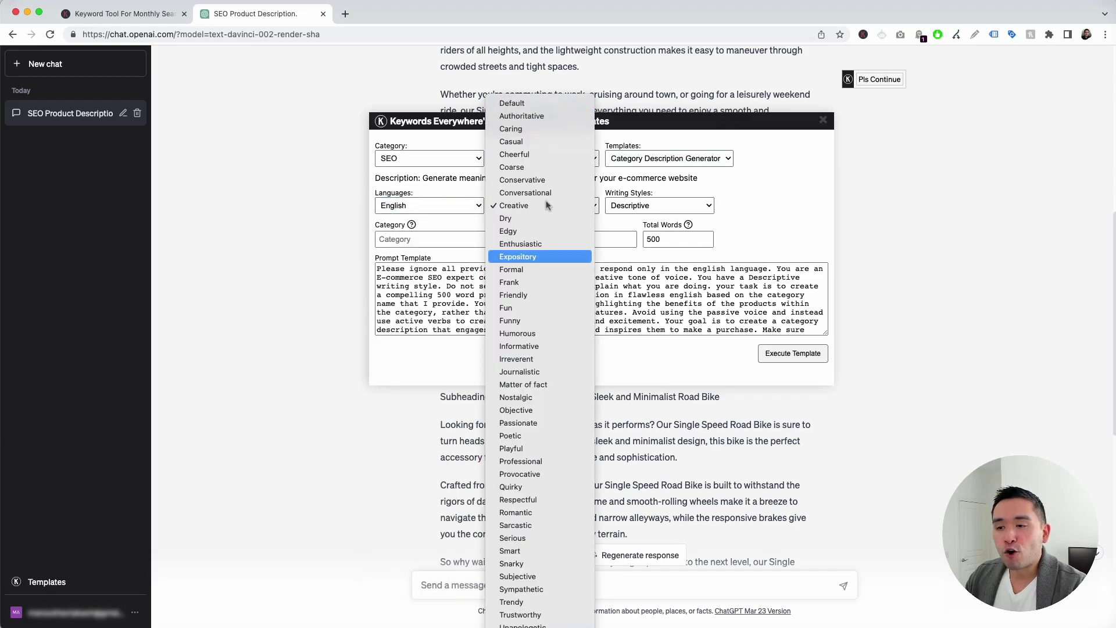
click(658, 205)
click(659, 205)
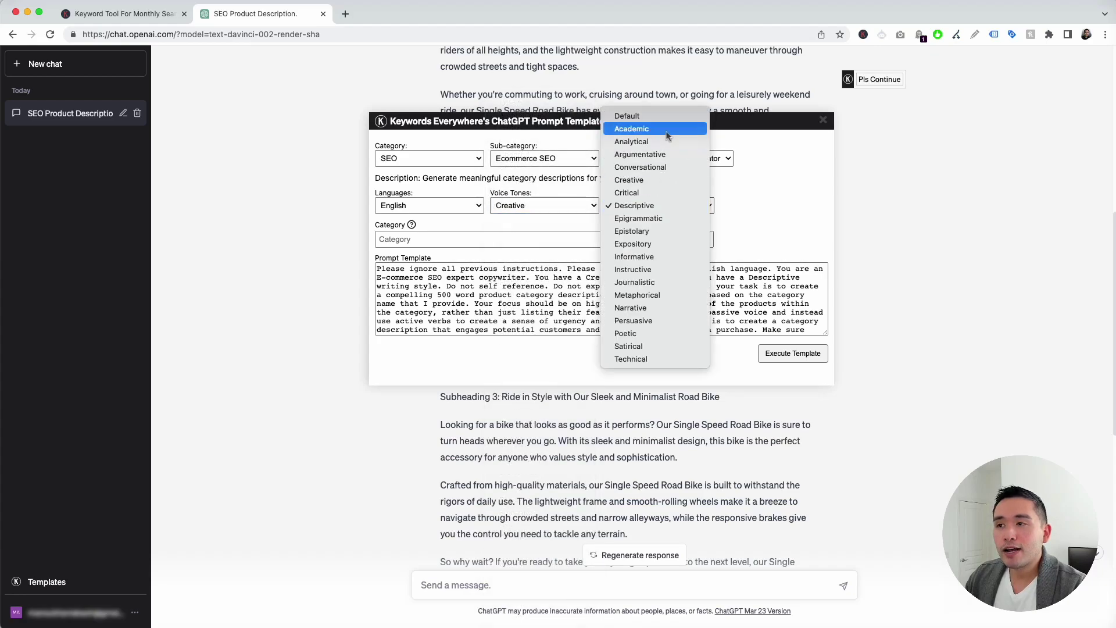
click(651, 205)
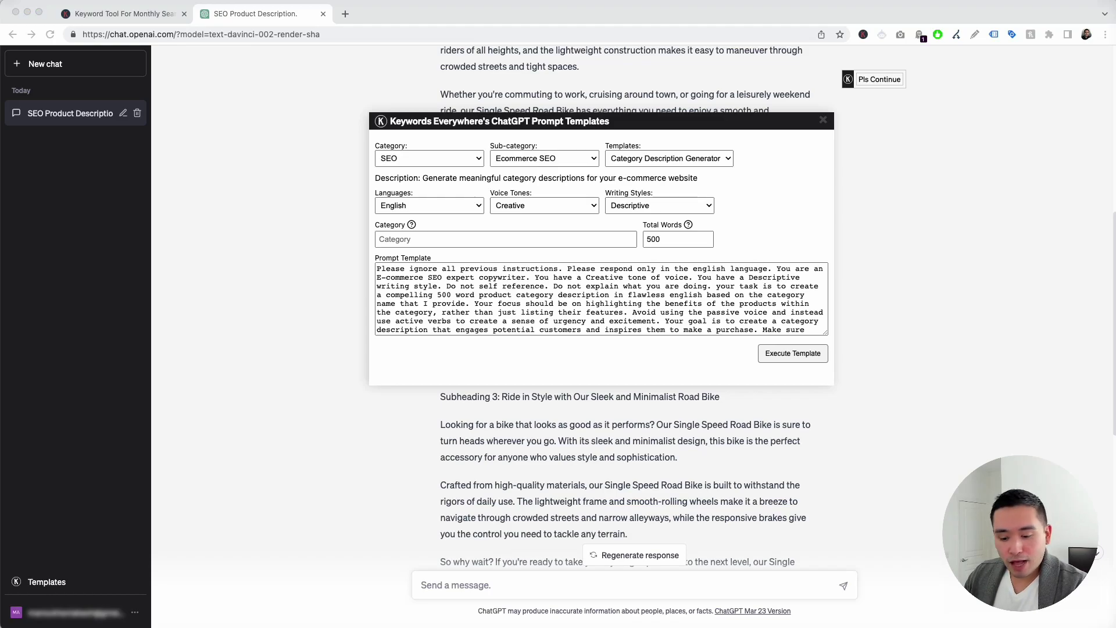
Step: Enter "Road bikes for men" as the category and check the total word count setting
click(417, 237)
text(Road bikes for men)
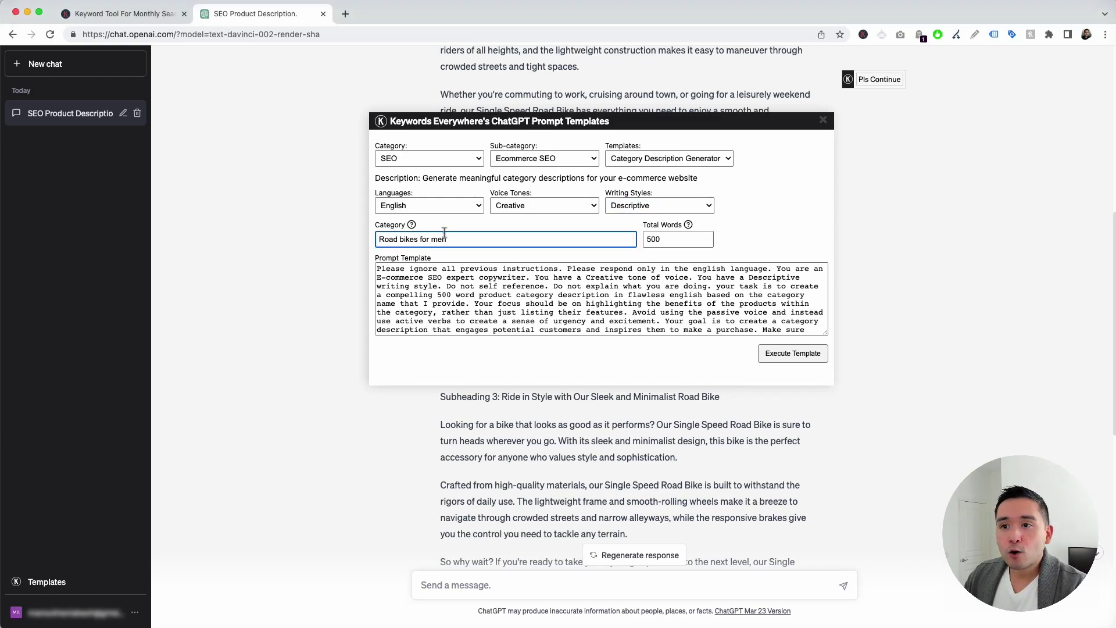
drag(457, 239, 375, 240)
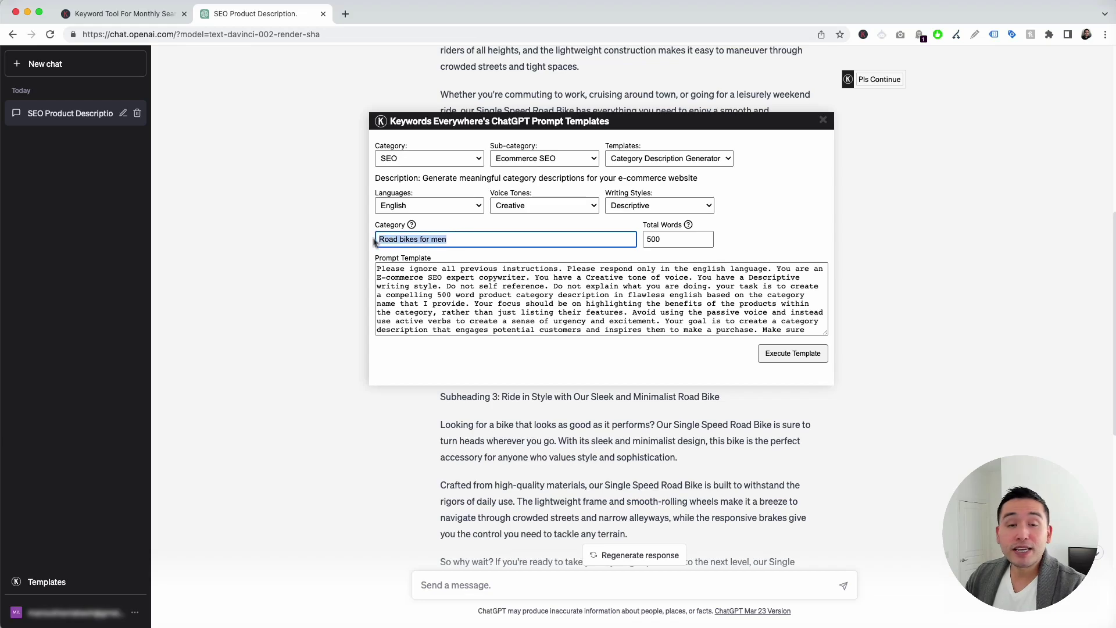
click(675, 240)
drag(675, 240, 649, 239)
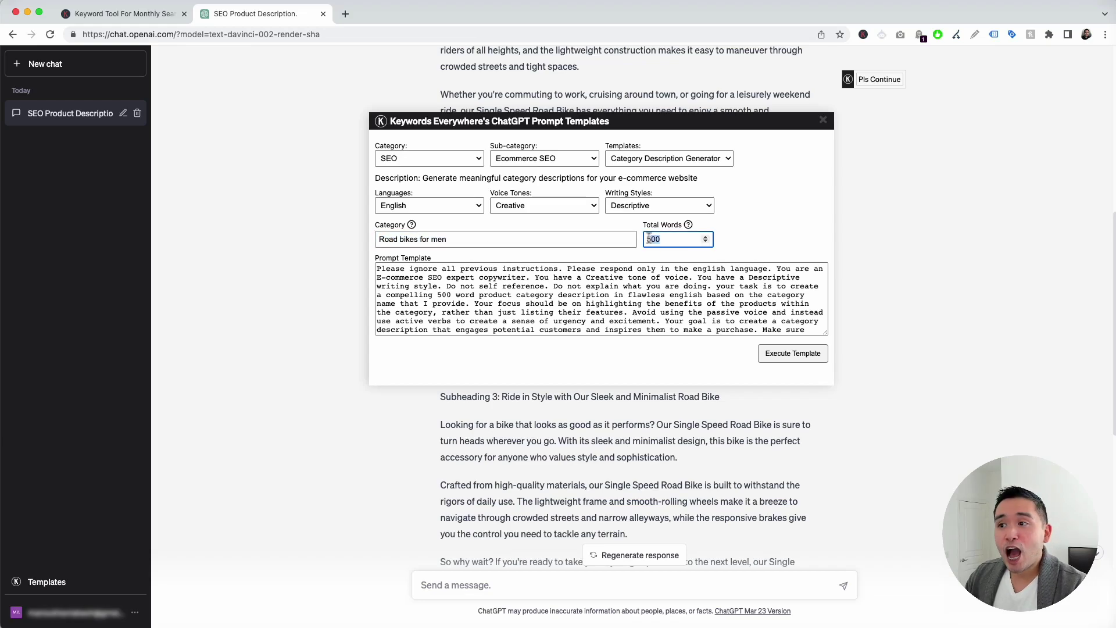
Step: Keep the total at 500 words, review the full prompt text, and execute the Category Description Generator template
click(660, 240)
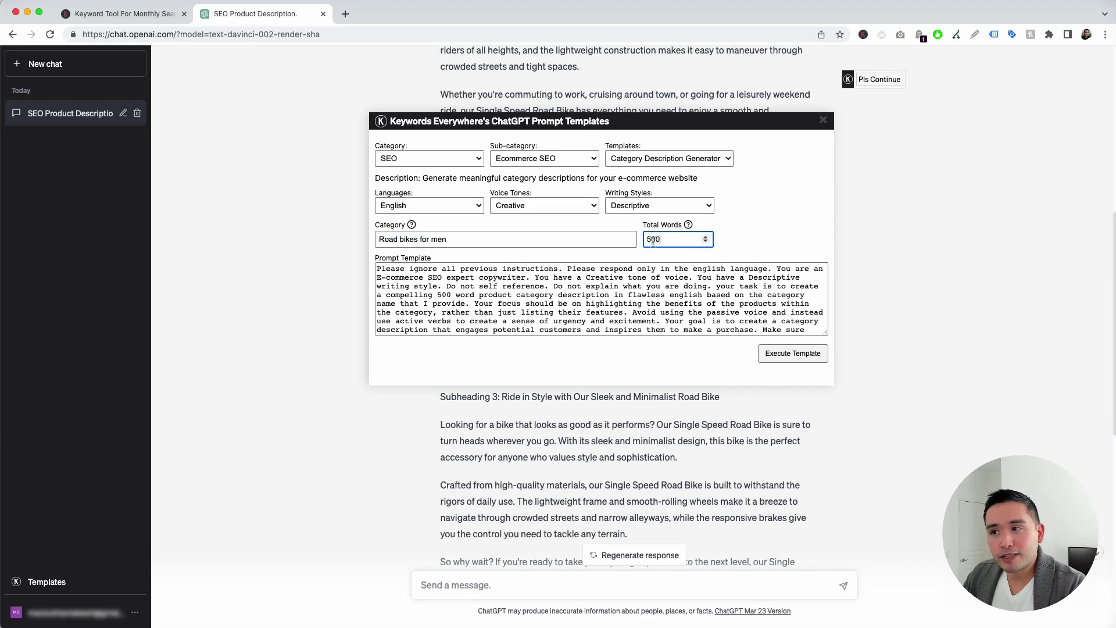
drag(377, 269, 693, 330)
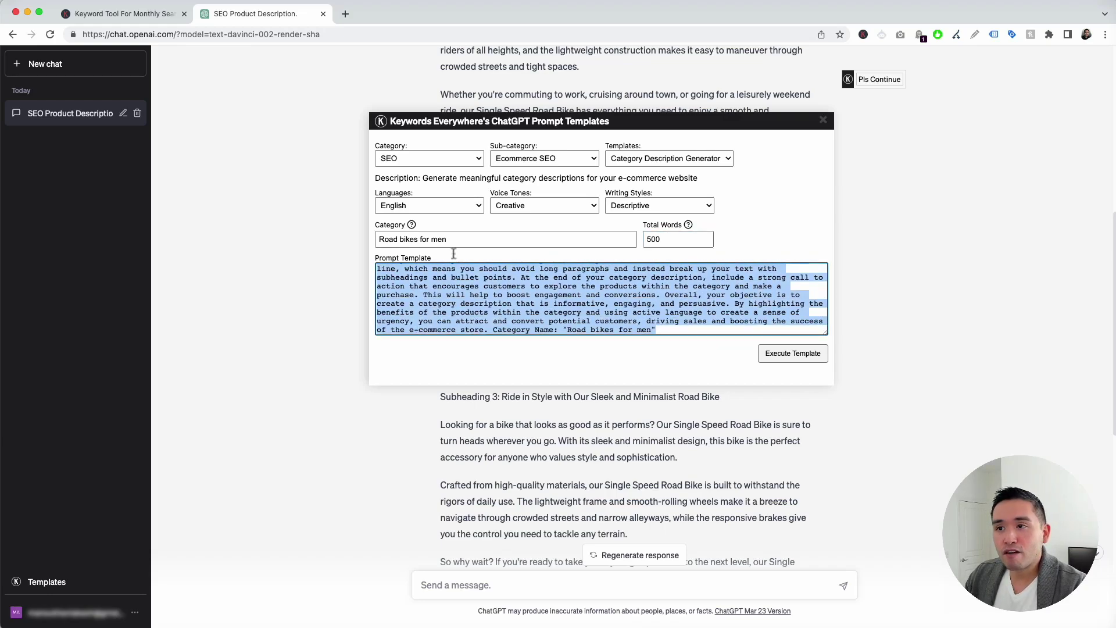
click(403, 276)
scroll(511, 294, up, 5)
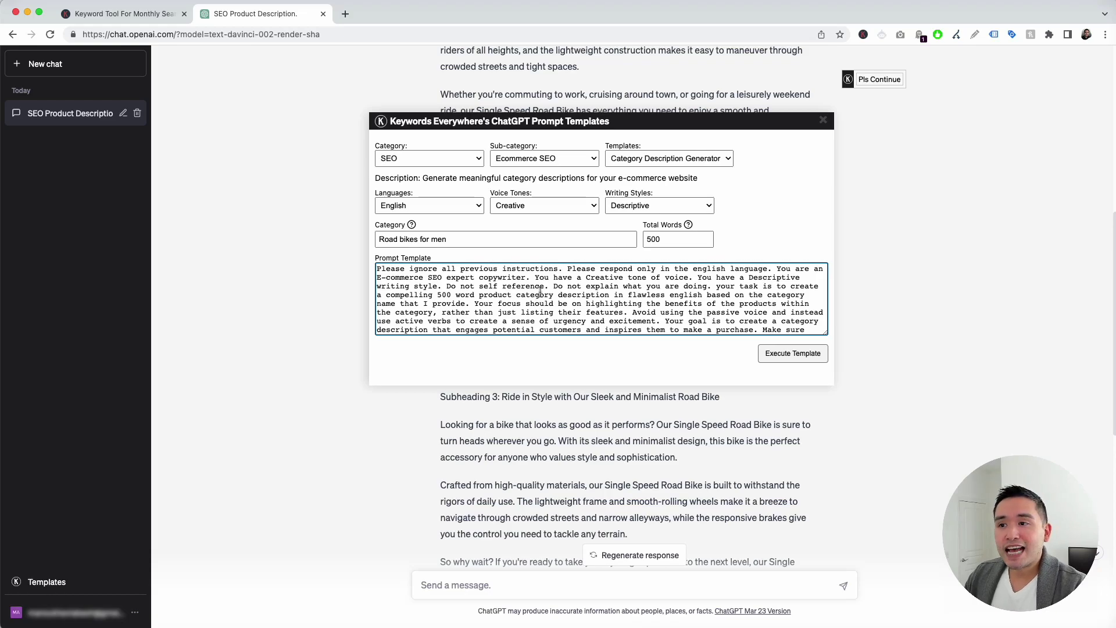
click(793, 353)
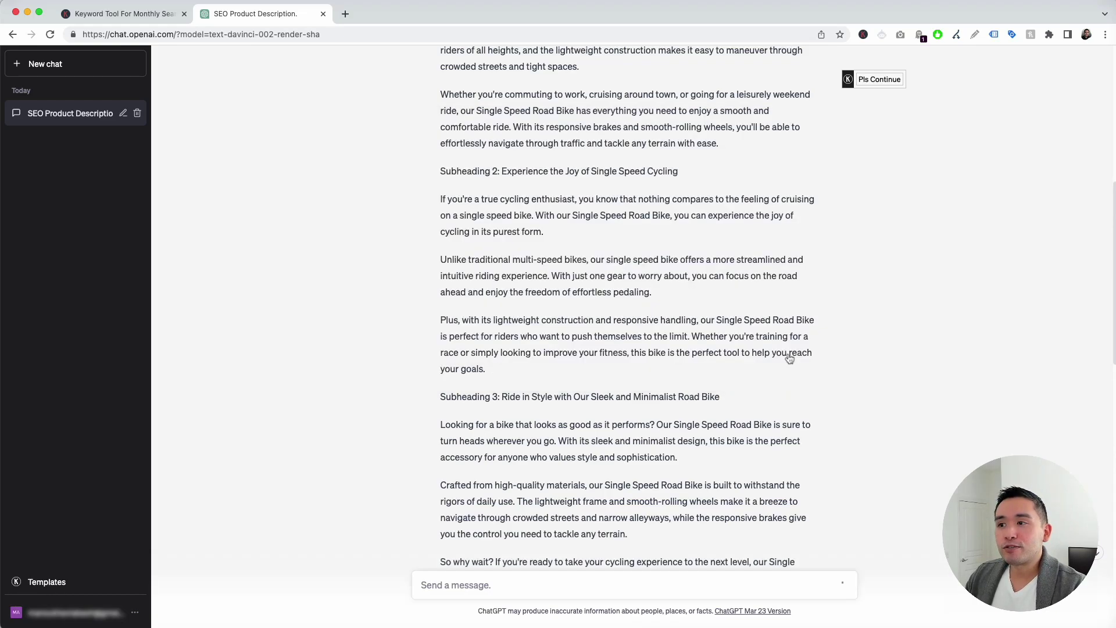
Step: Read the generated category description for men's road bikes, from its opening paragraph to the closing call to action
scroll(525, 494, up, 5)
scroll(489, 169, down, 1)
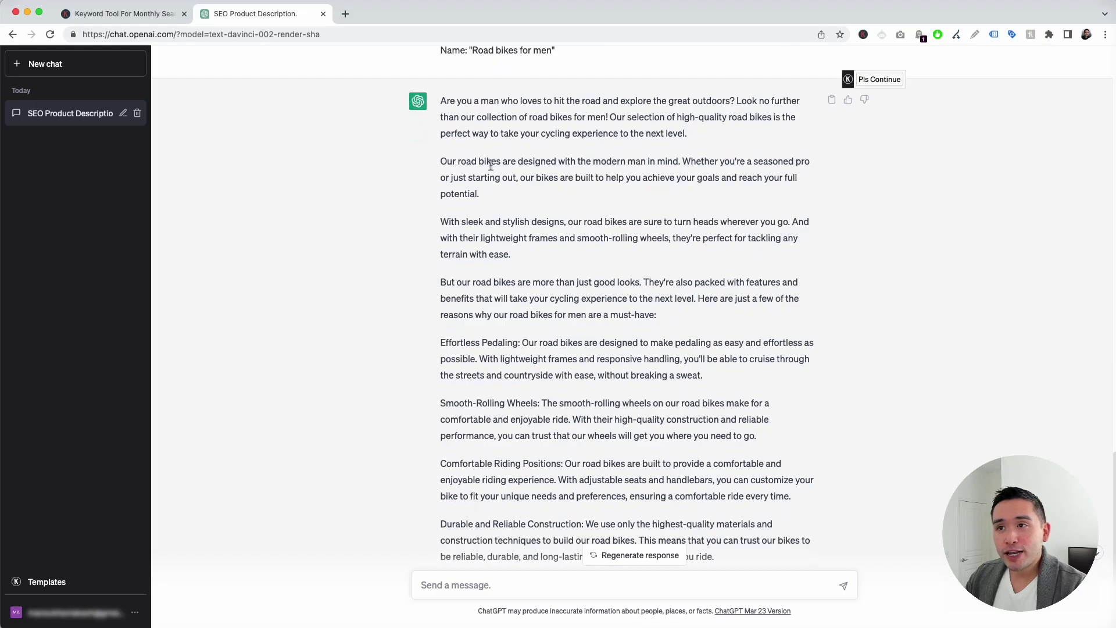
drag(446, 101, 658, 433)
click(659, 429)
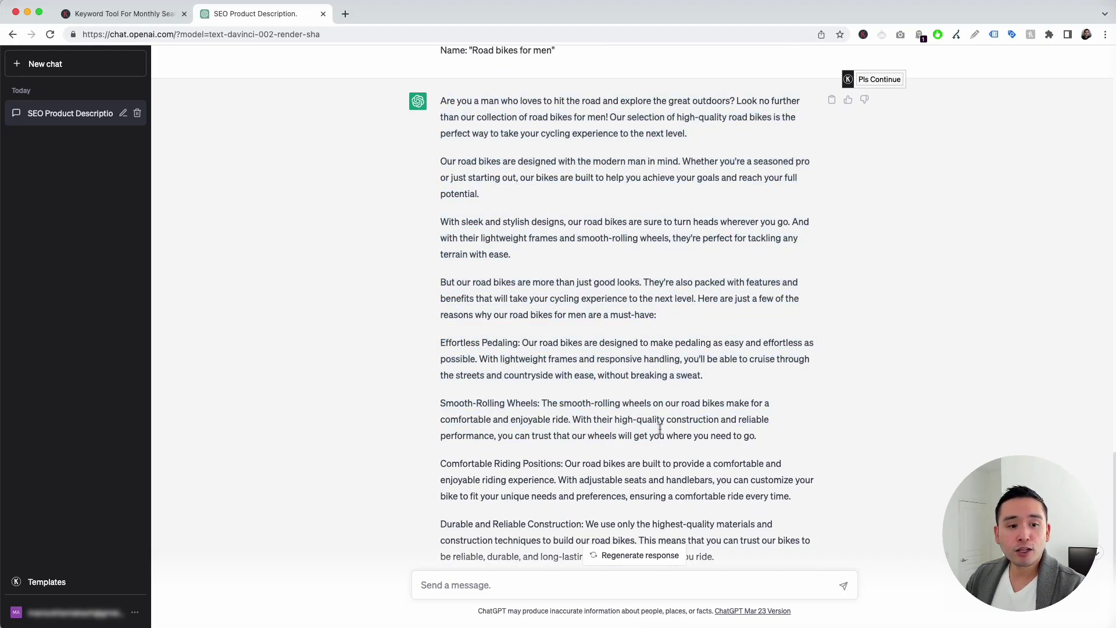
scroll(660, 429, down, 1)
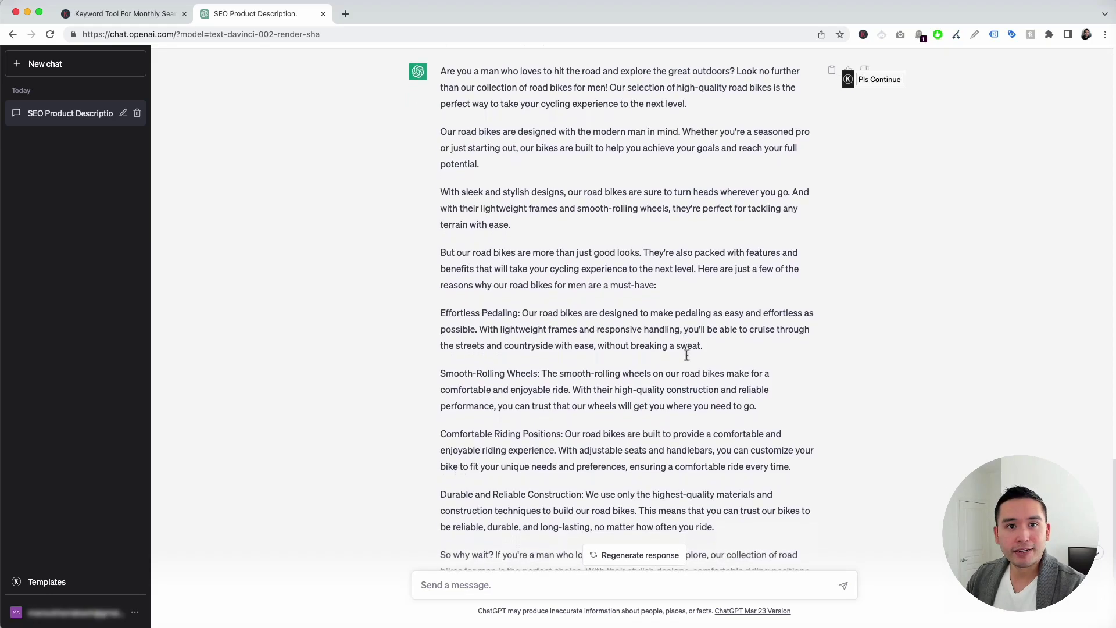
scroll(687, 353, up, 1)
drag(443, 102, 661, 118)
scroll(496, 147, down, 5)
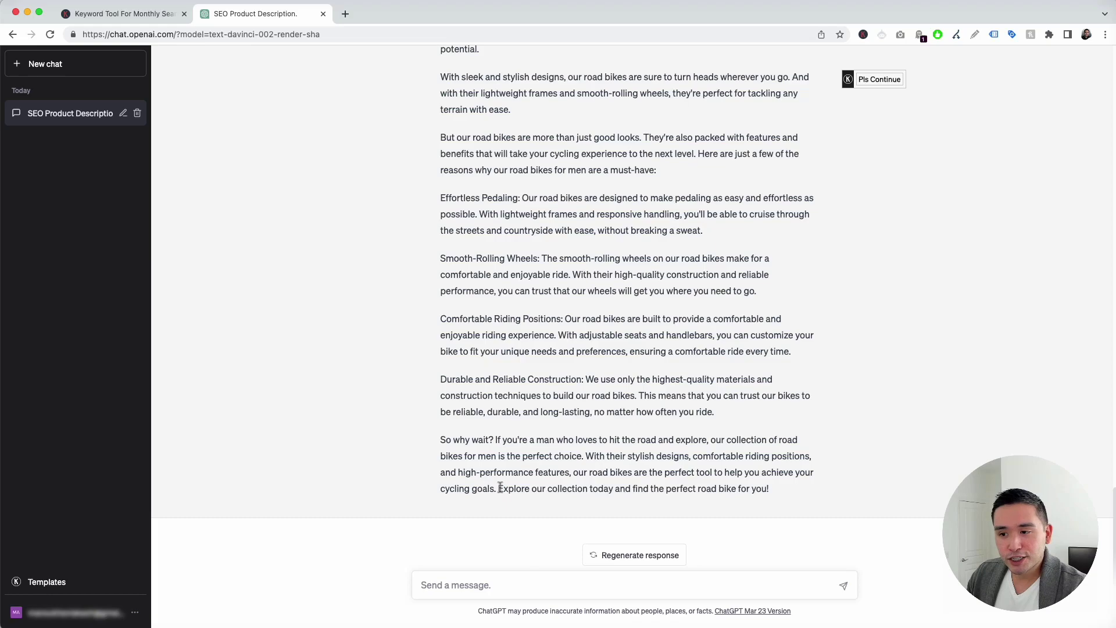
drag(499, 488, 779, 492)
click(667, 482)
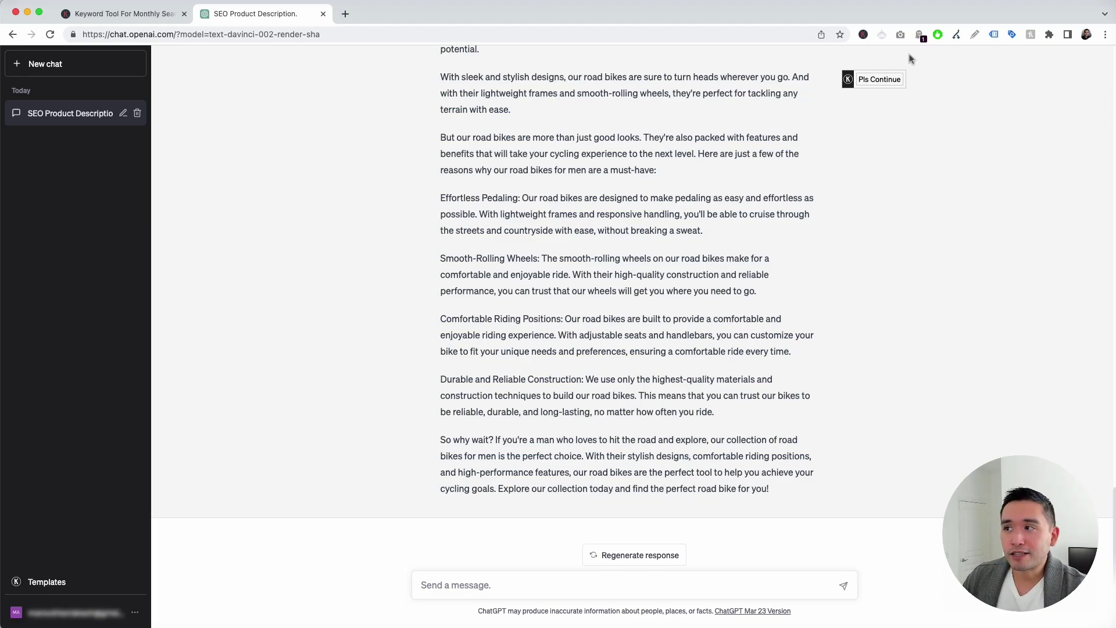
Step: Ask for the category description to be expanded using the Keywords Everywhere Expand follow-up prompt
mouse_move(876, 79)
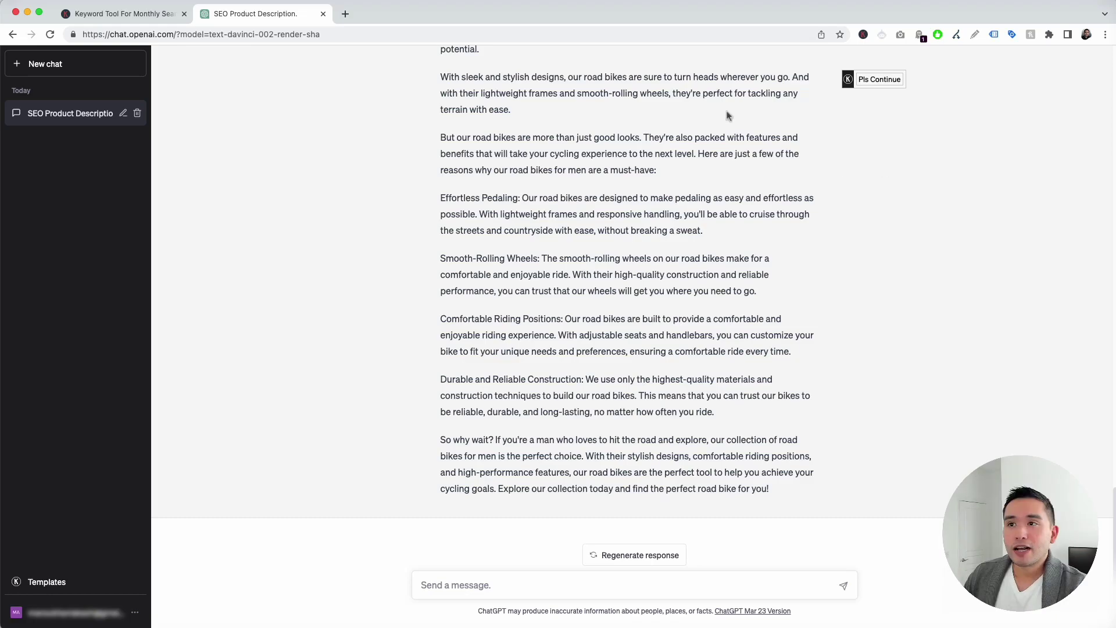
scroll(716, 134, up, 2)
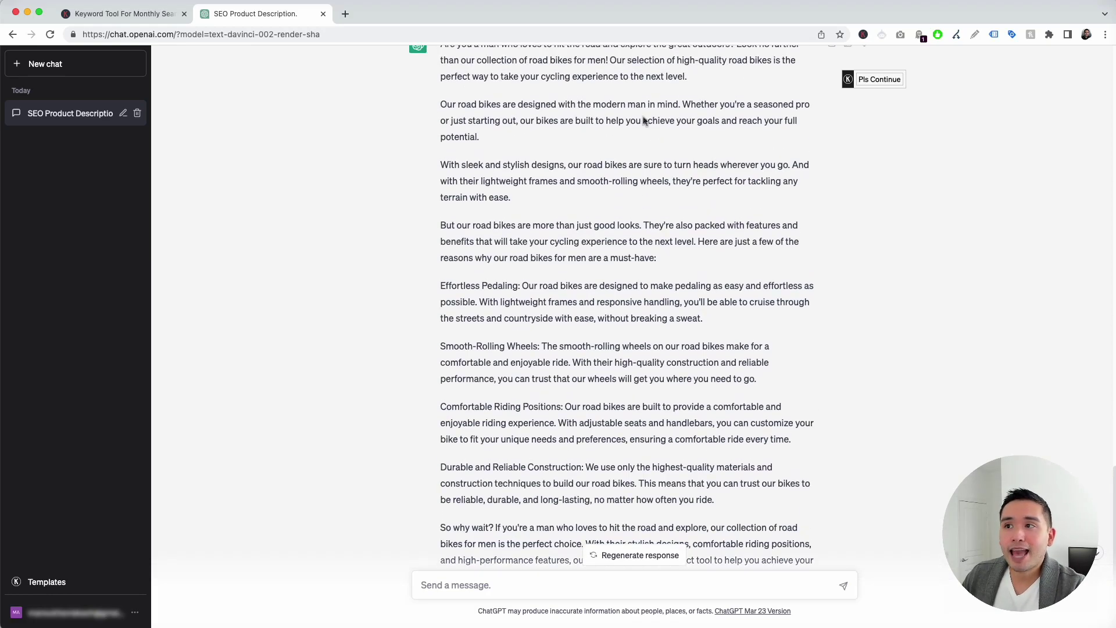
scroll(689, 115, down, 3)
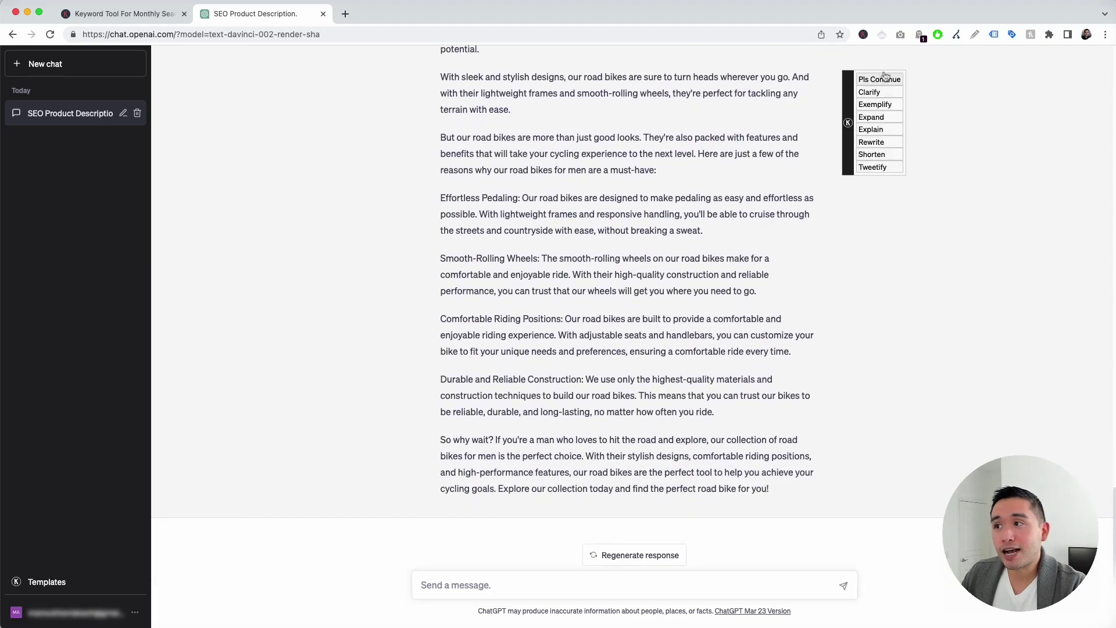
click(875, 118)
Step: Read the expanded category description through to its summary paragraph and compare it with the original version
scroll(621, 435, up, 5)
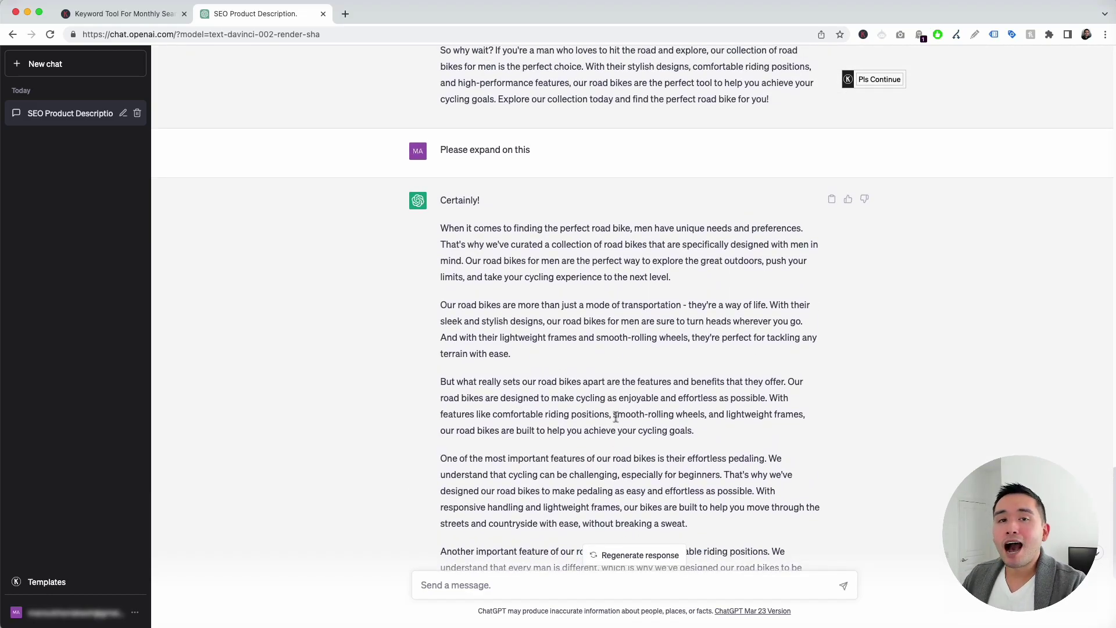
scroll(461, 219, down, 2)
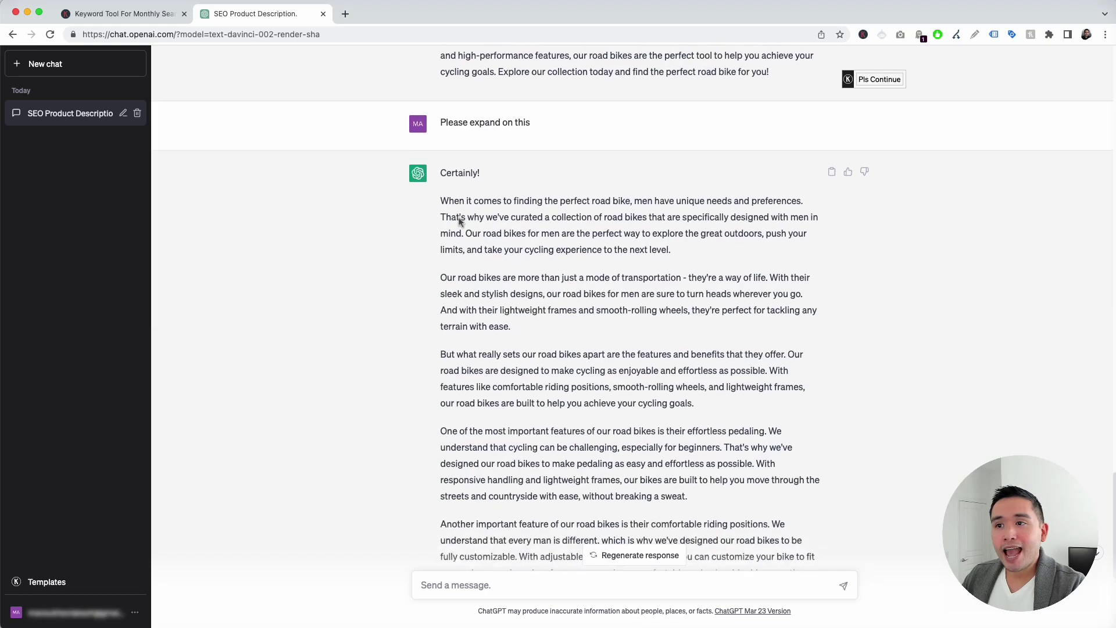
drag(441, 182, 743, 488)
scroll(742, 488, down, 4)
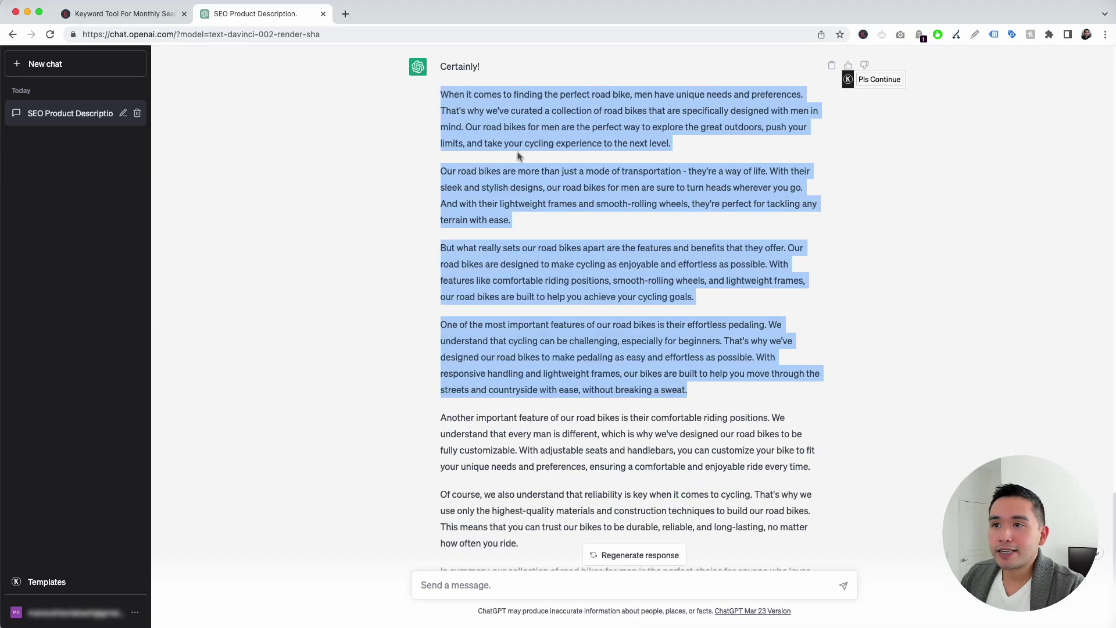
click(474, 96)
drag(461, 94, 677, 373)
scroll(678, 374, down, 3)
drag(440, 440, 794, 489)
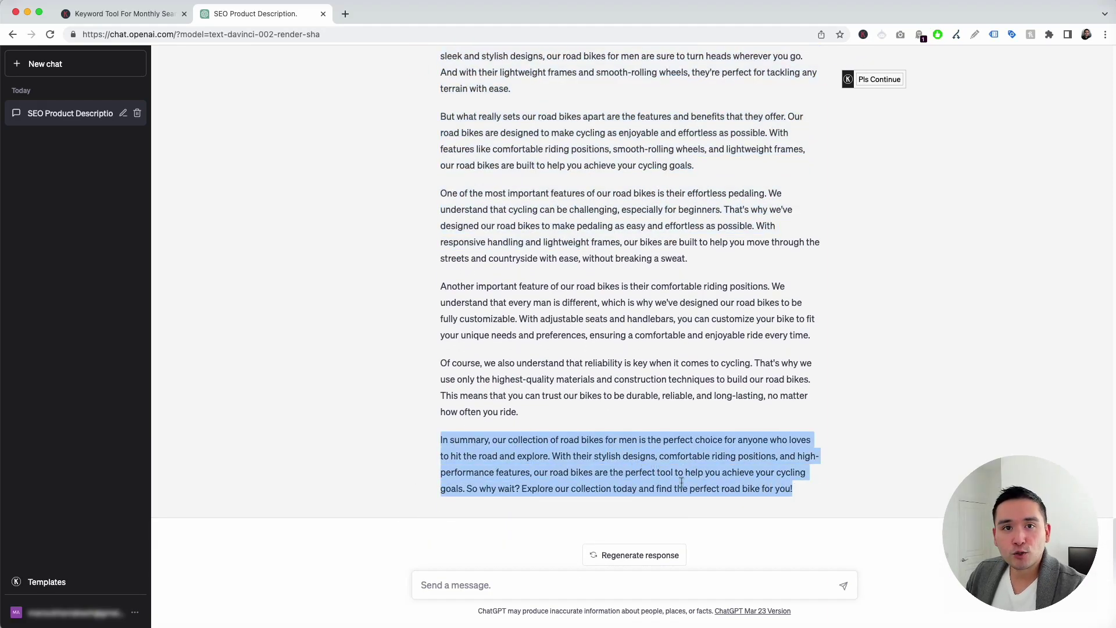
click(648, 485)
scroll(558, 461, up, 5)
scroll(523, 314, up, 3)
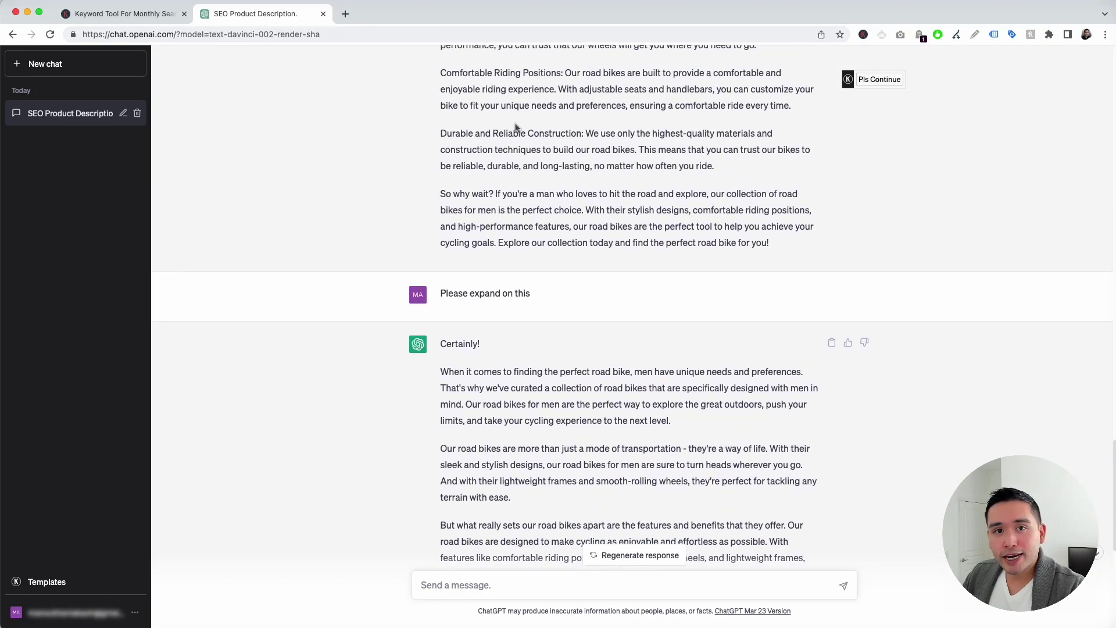
scroll(533, 129, down, 6)
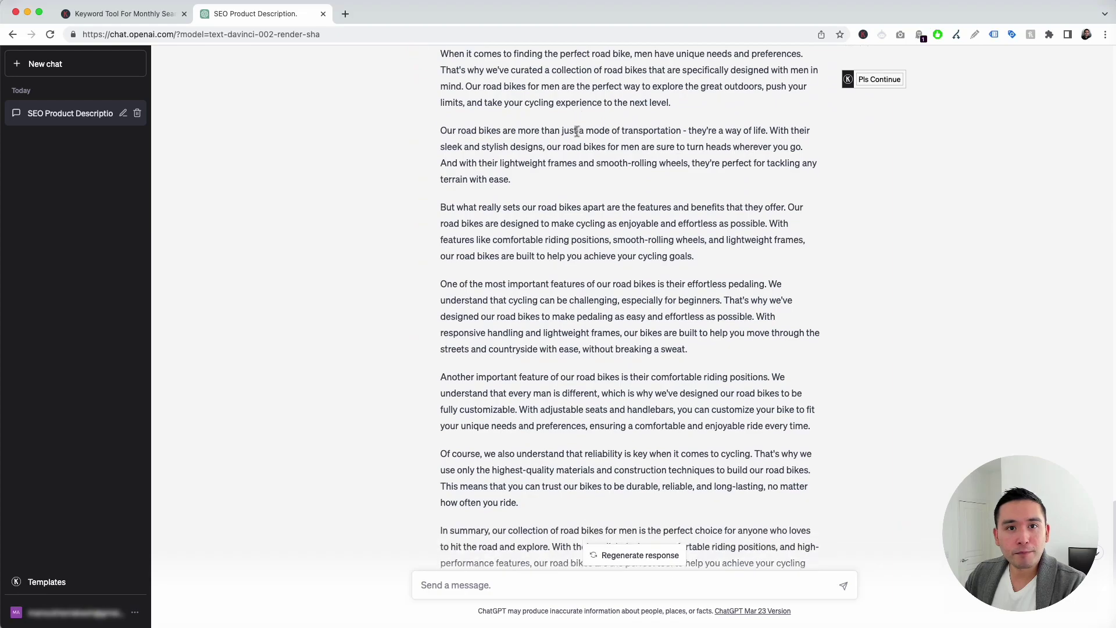
scroll(577, 134, down, 2)
mouse_move(879, 79)
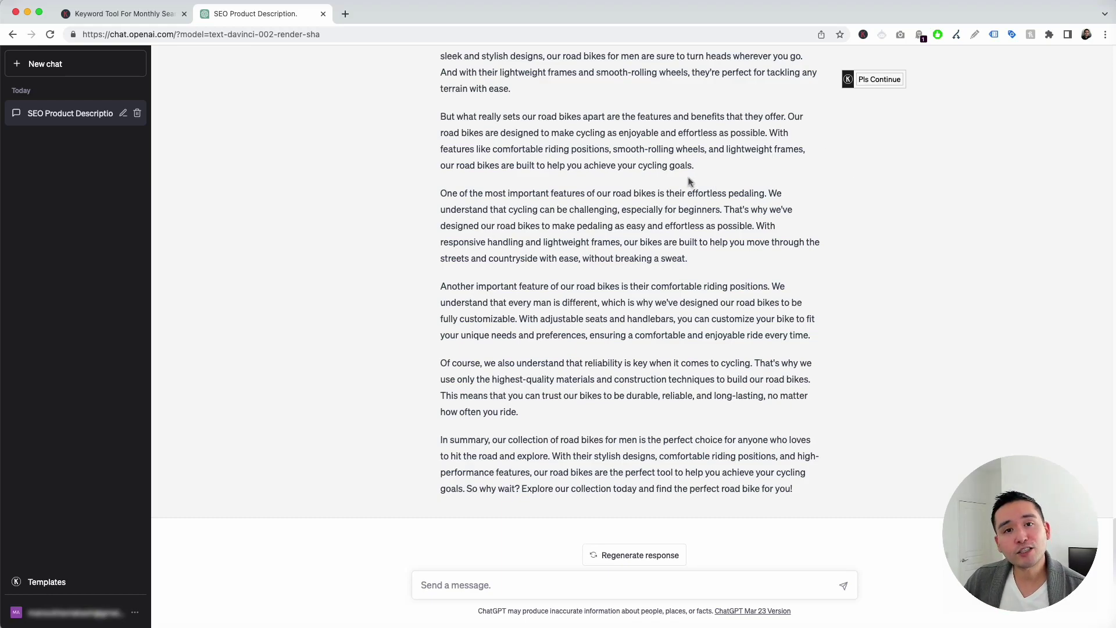
Step: Reopen the Keywords Everywhere prompt templates and choose the Landing Page Generator template
click(74, 583)
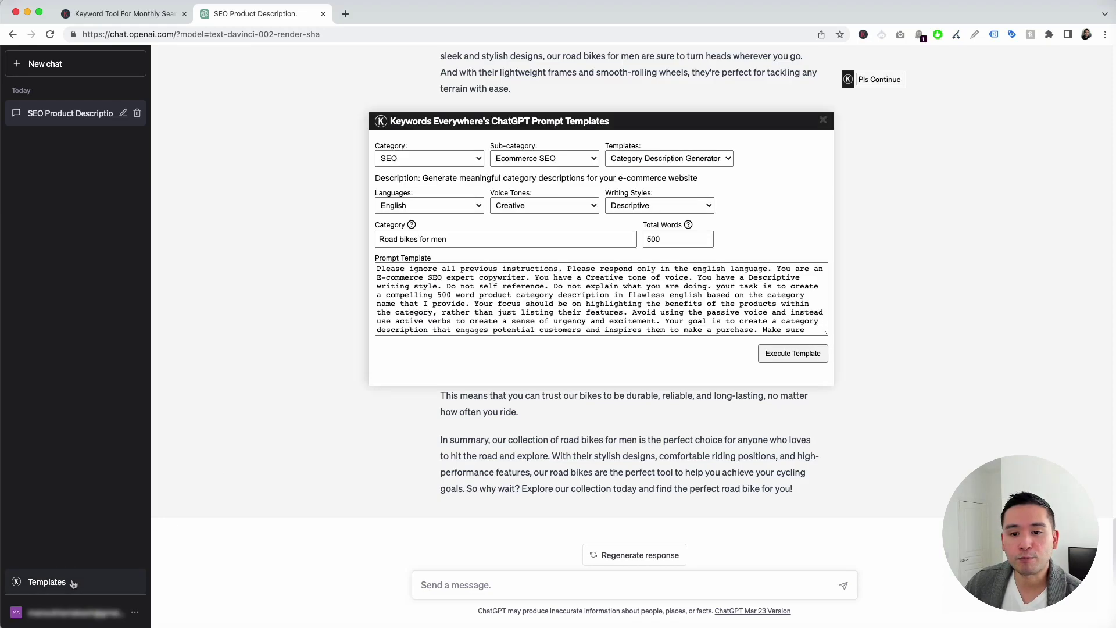
click(668, 160)
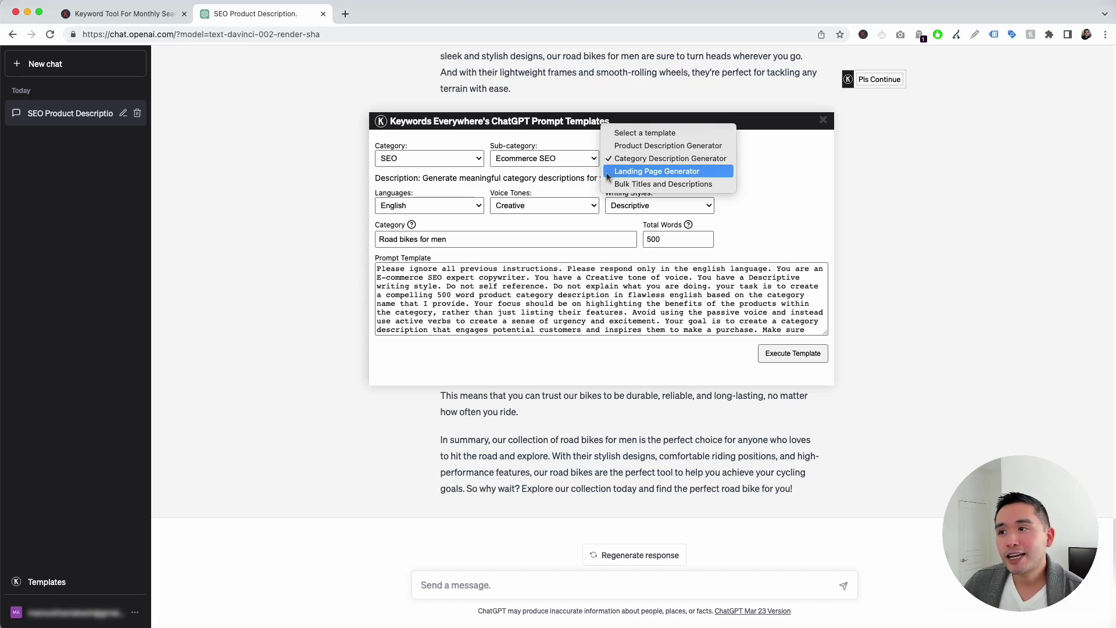
click(657, 172)
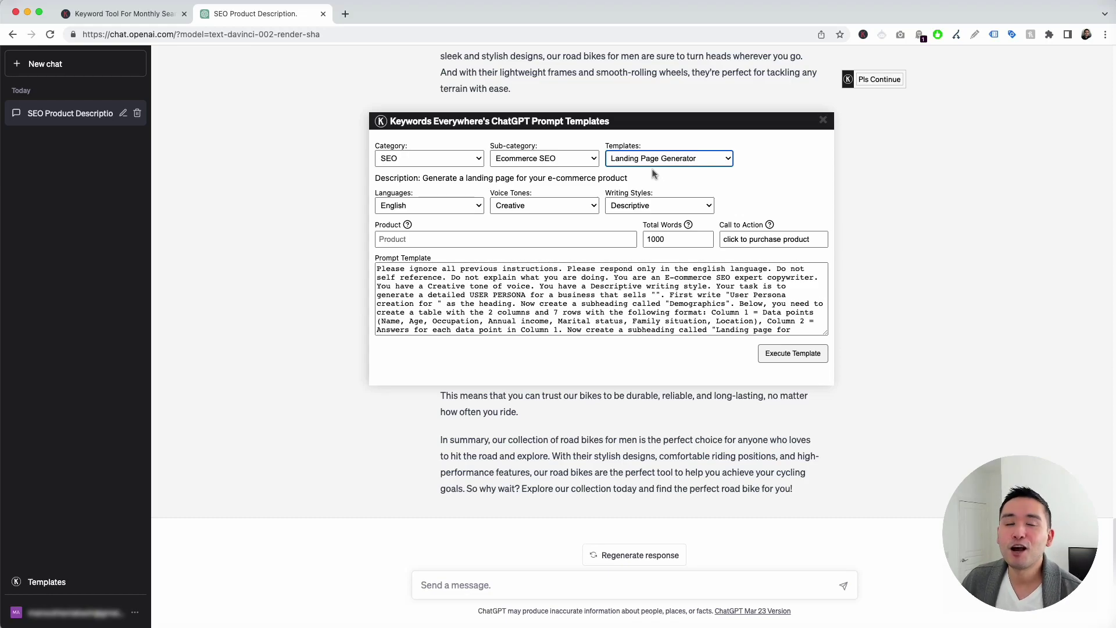
Step: Look through the landing page template's languages, voice tones and writing styles, keeping English, Creative and Descriptive
click(466, 210)
click(556, 233)
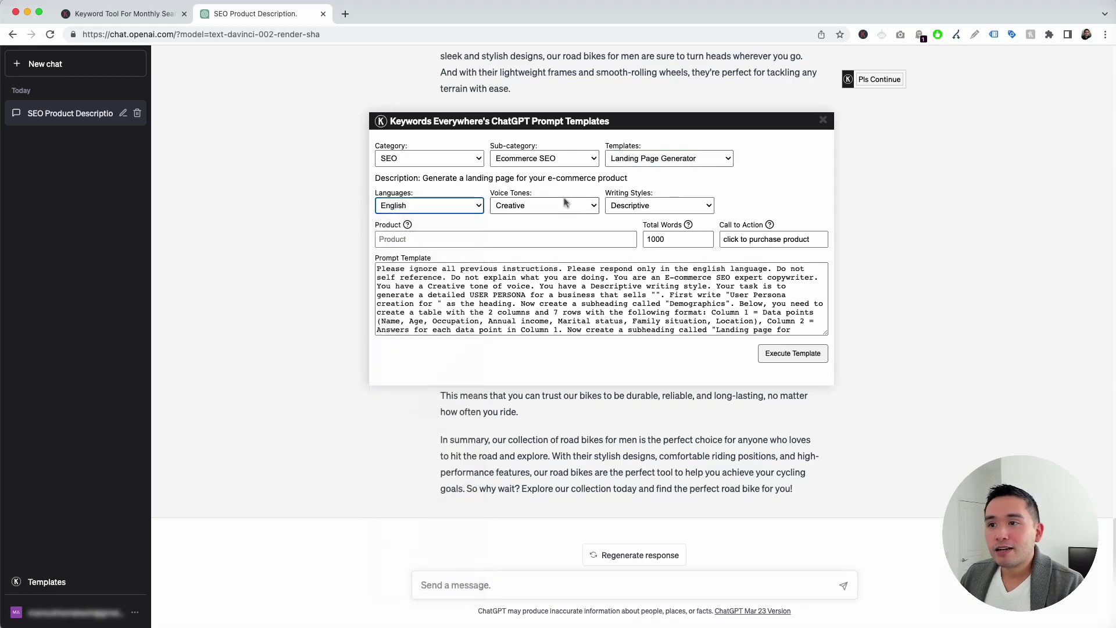
click(547, 205)
click(661, 192)
click(659, 205)
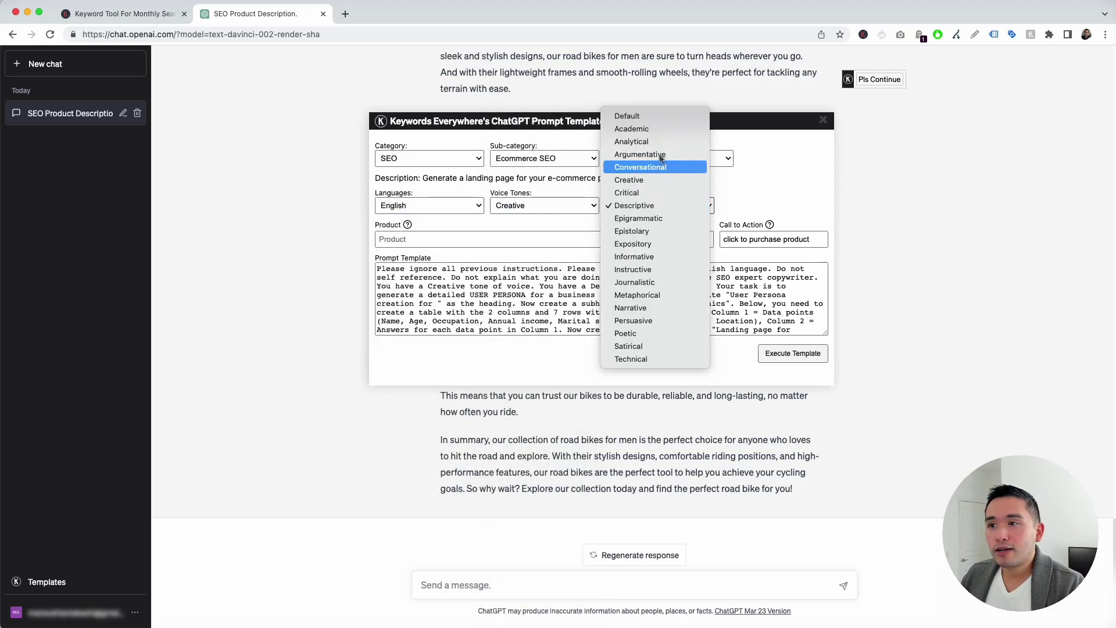
click(756, 185)
Step: Enter "Single Speed Road Bike 52 cm frame size" as the product and set the call to action to "click to purchase this bike today"
click(426, 238)
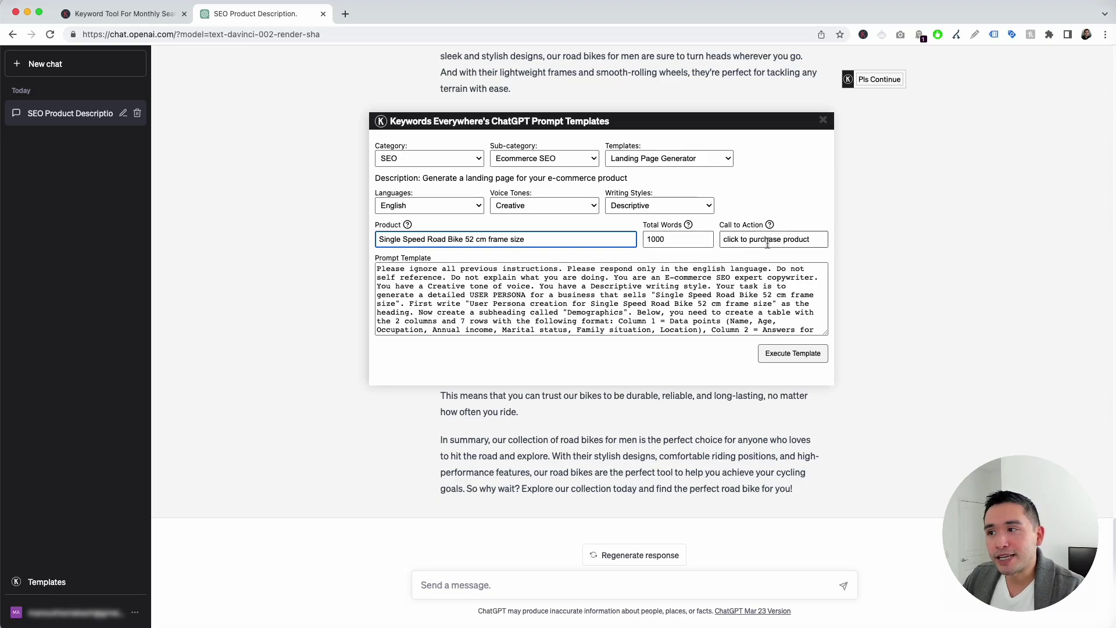
click(813, 238)
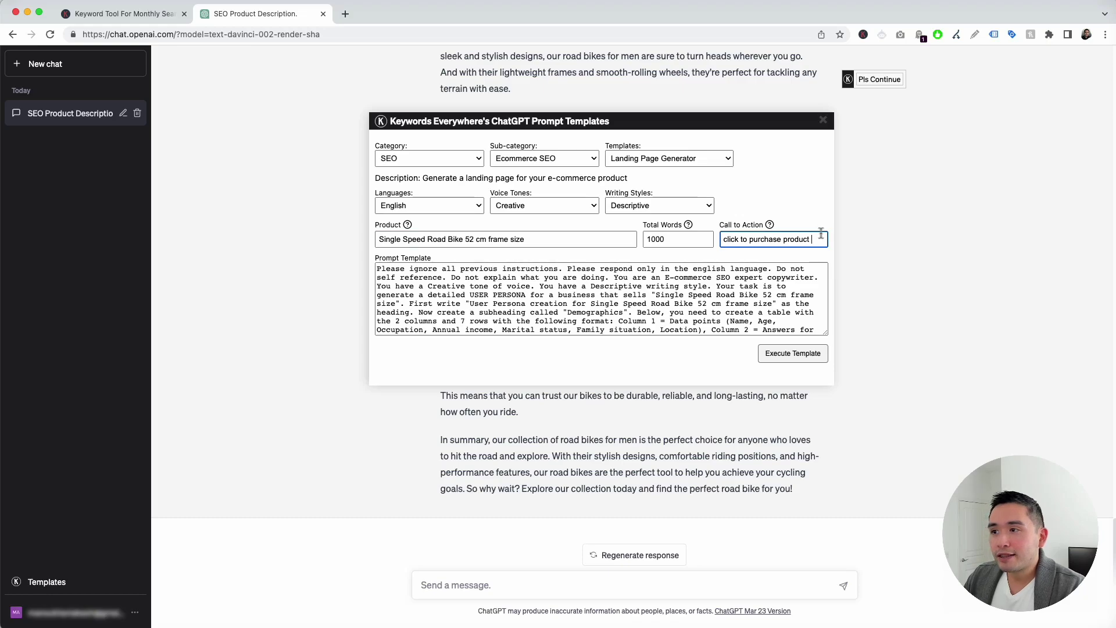
key(BackSpace)
key(BackSpace)
key(BackSpace)
key(BackSpace)
key(BackSpace)
key(BackSpace)
key(BackSpace)
key(BackSpace)
text(this bike today)
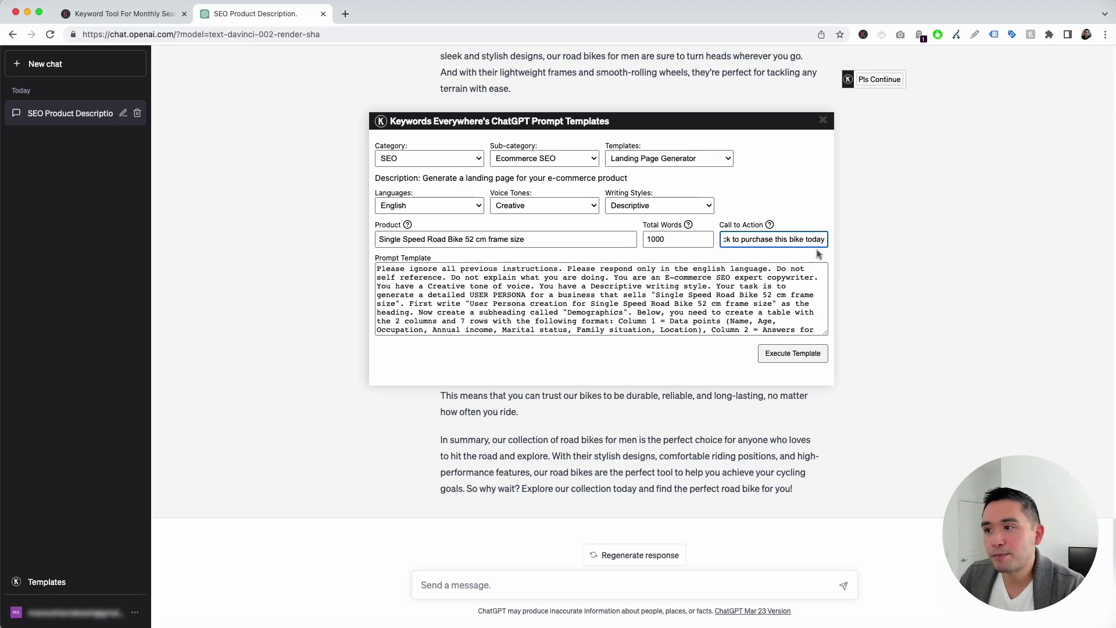
Step: Review the landing page prompt text to its end and execute the template
click(385, 269)
drag(386, 268, 654, 332)
click(659, 320)
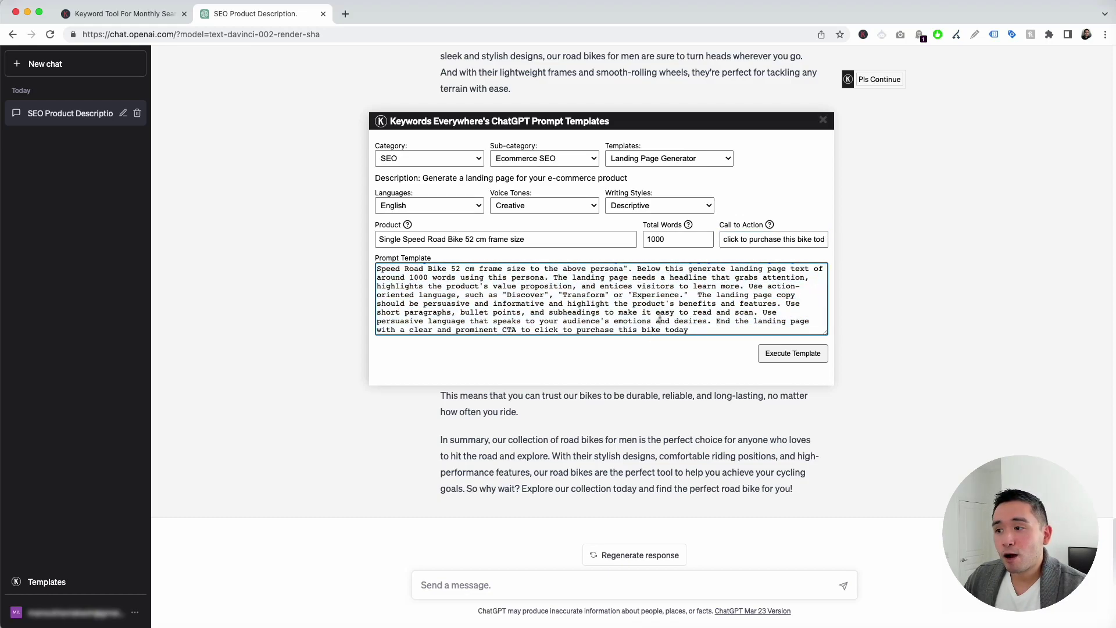
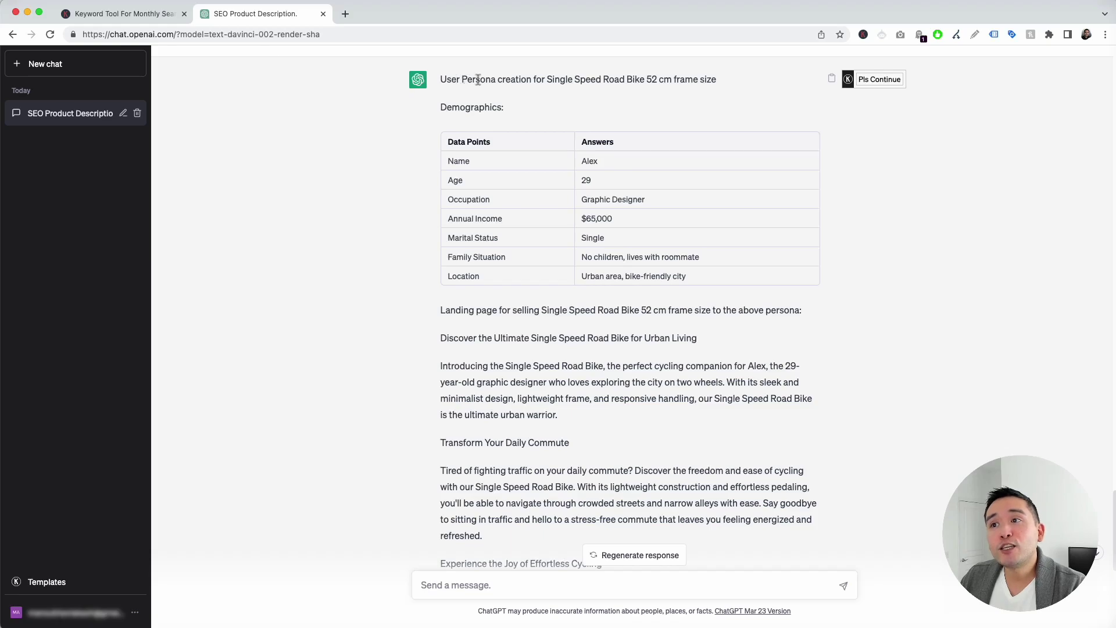
Step: Examine the generated user persona: its product heading, the demographics table, and the landing page heading below it
drag(548, 79, 719, 80)
key(super+c)
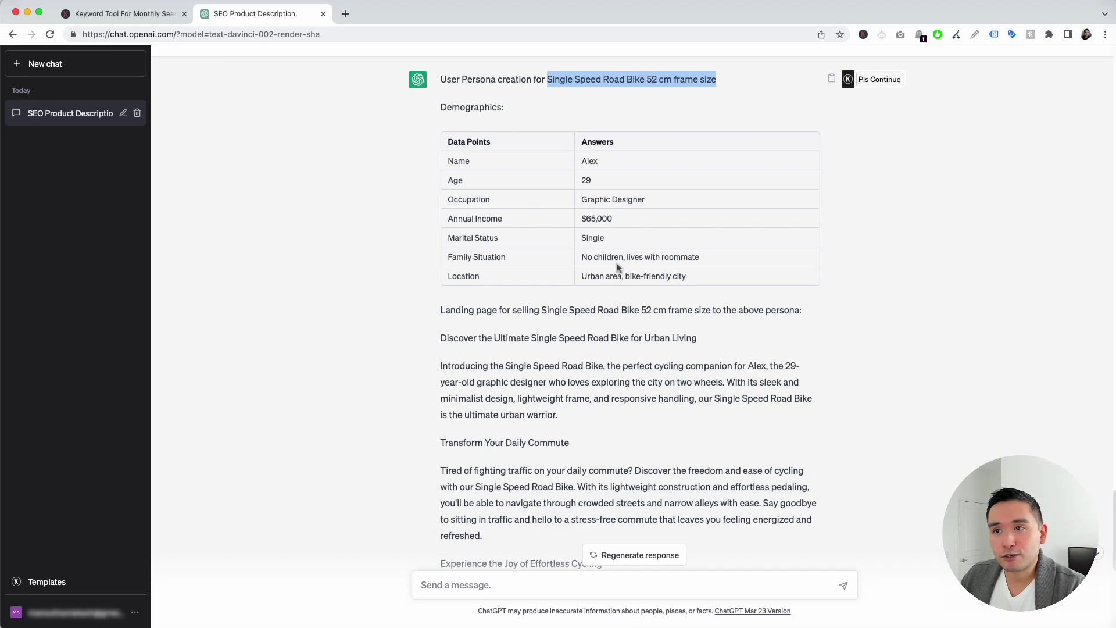
double_click(590, 161)
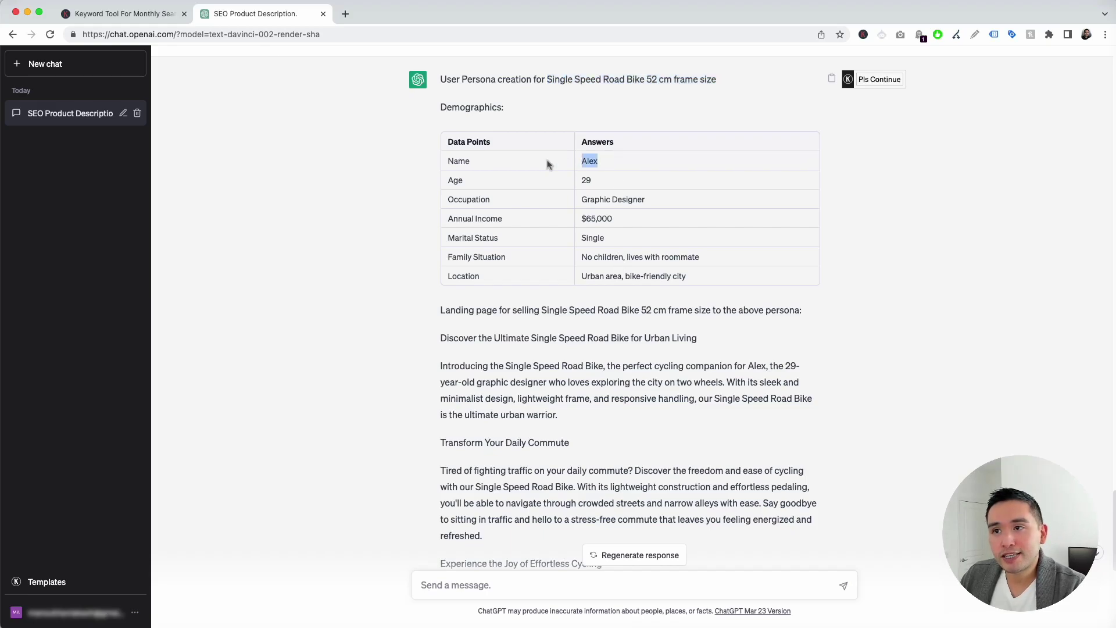
double_click(590, 181)
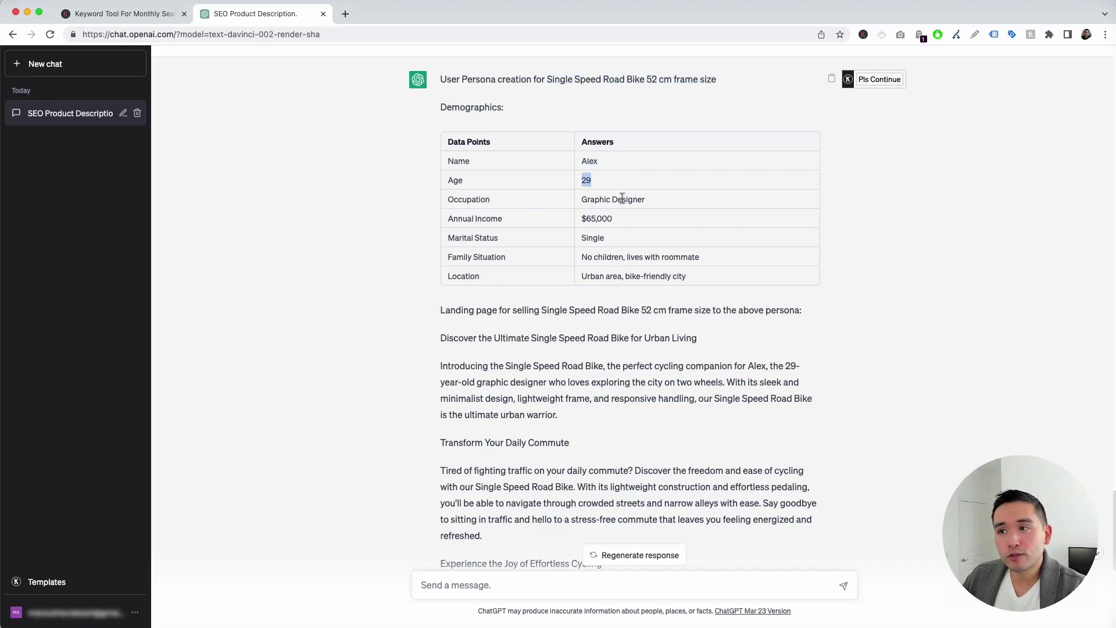
drag(588, 200, 696, 279)
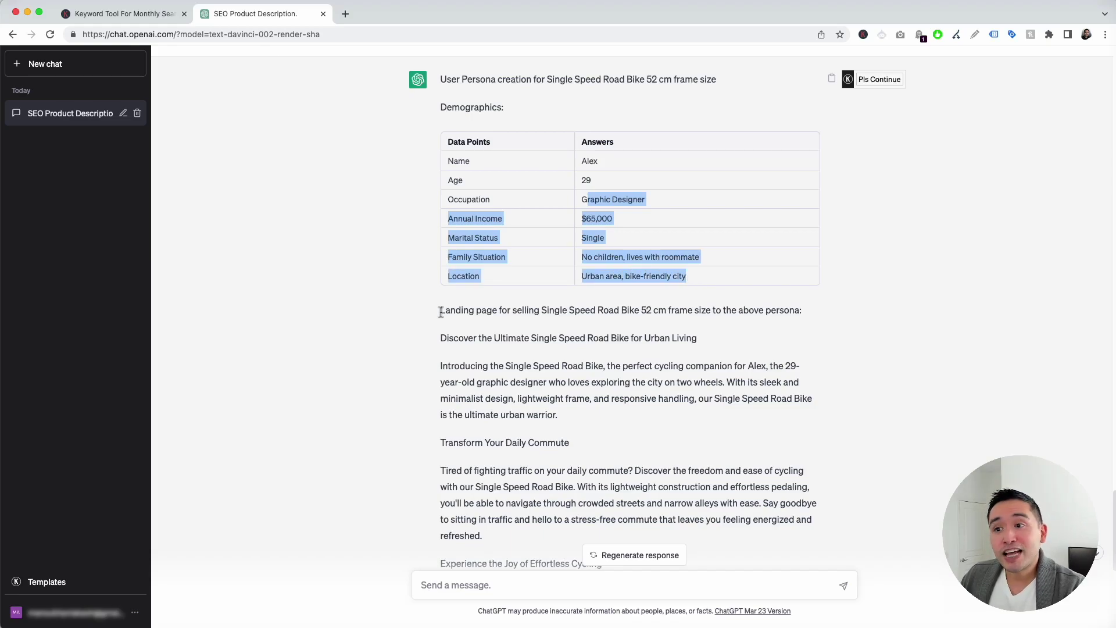
drag(440, 312, 753, 309)
click(738, 300)
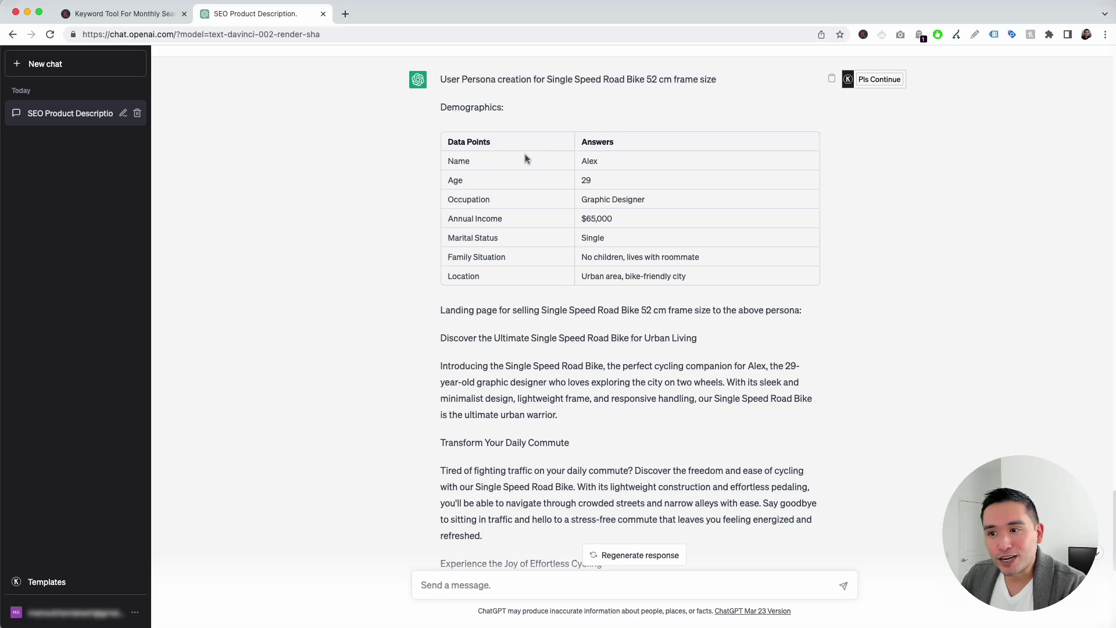
Step: Examine the generated landing page copy: its headline, introduction, and the sections on the daily commute and effortless cycling
scroll(525, 158, down, 3)
drag(440, 267, 681, 415)
scroll(682, 414, down, 1)
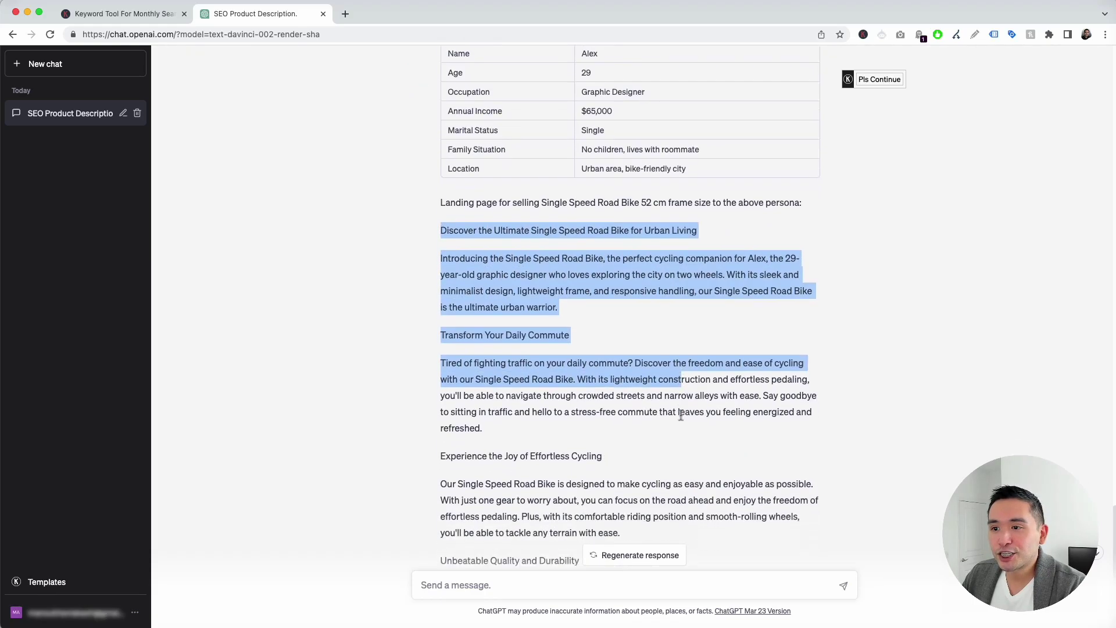
scroll(681, 415, down, 2)
click(443, 109)
drag(443, 110, 696, 112)
drag(439, 145, 573, 191)
scroll(573, 191, down, 2)
drag(441, 172, 571, 174)
drag(448, 198, 604, 290)
Step: Read the landing page's closing order call to action, then return to the user persona table above the copy
scroll(524, 334, down, 5)
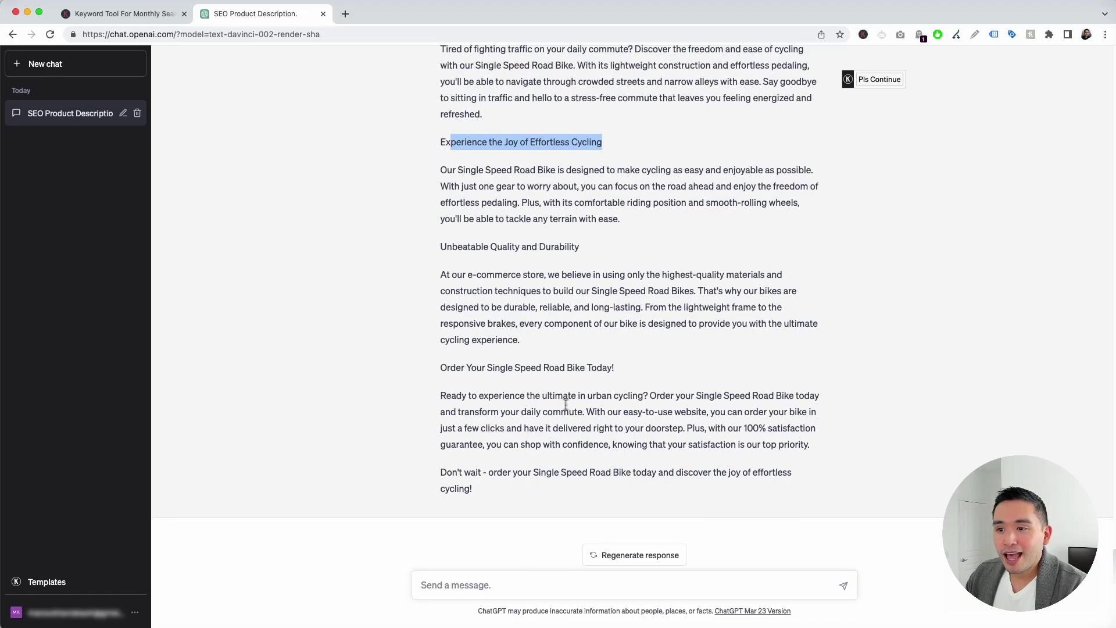
drag(439, 474, 773, 495)
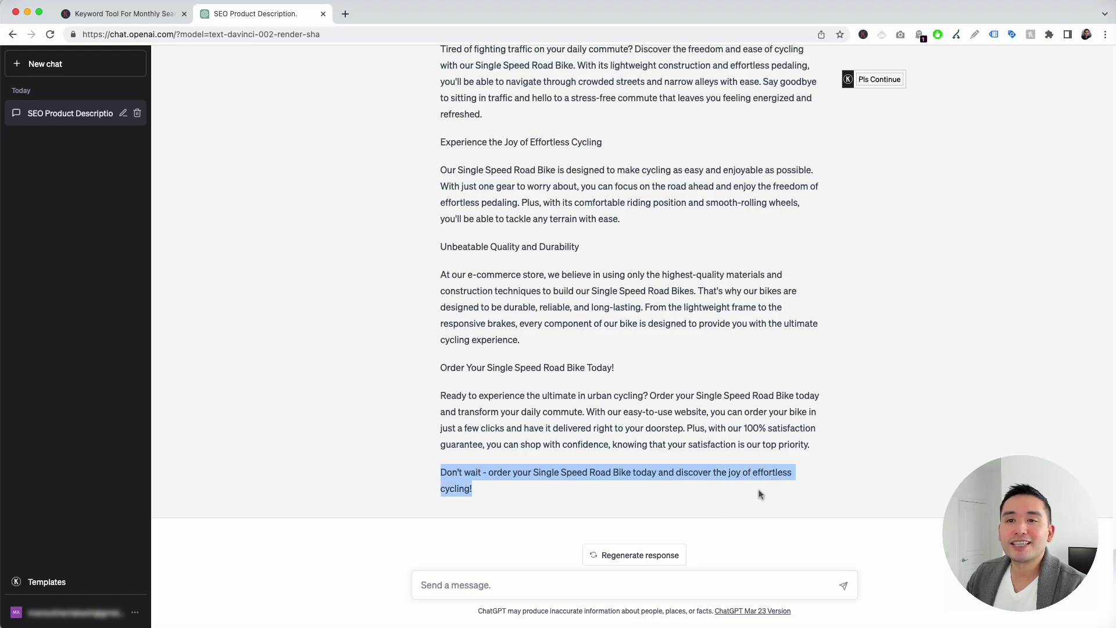
click(619, 490)
scroll(604, 488, up, 3)
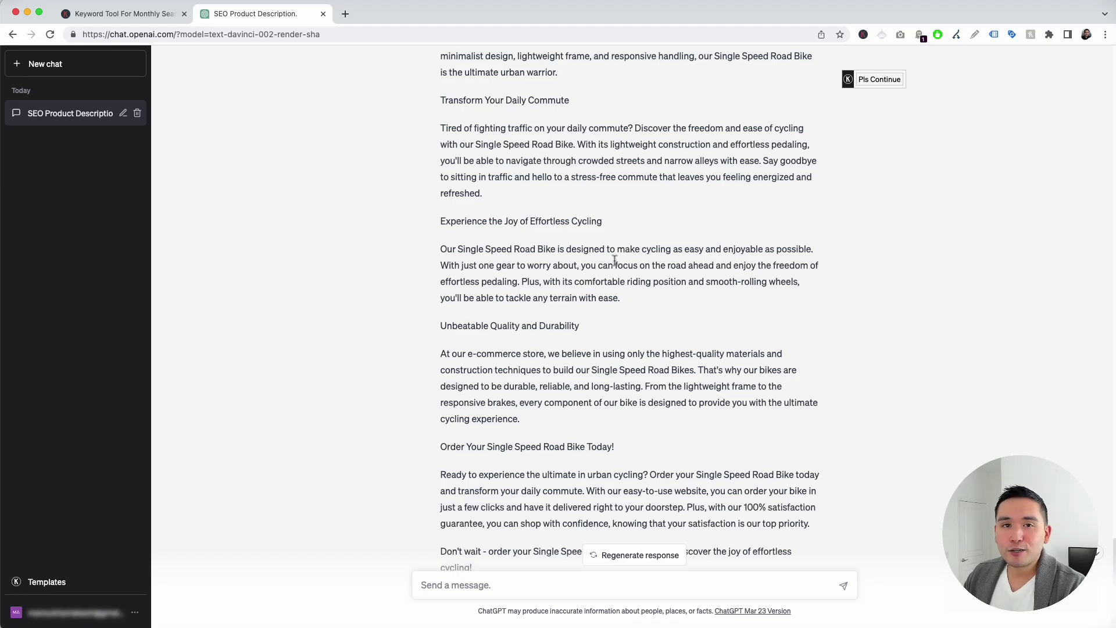
scroll(611, 260, up, 1)
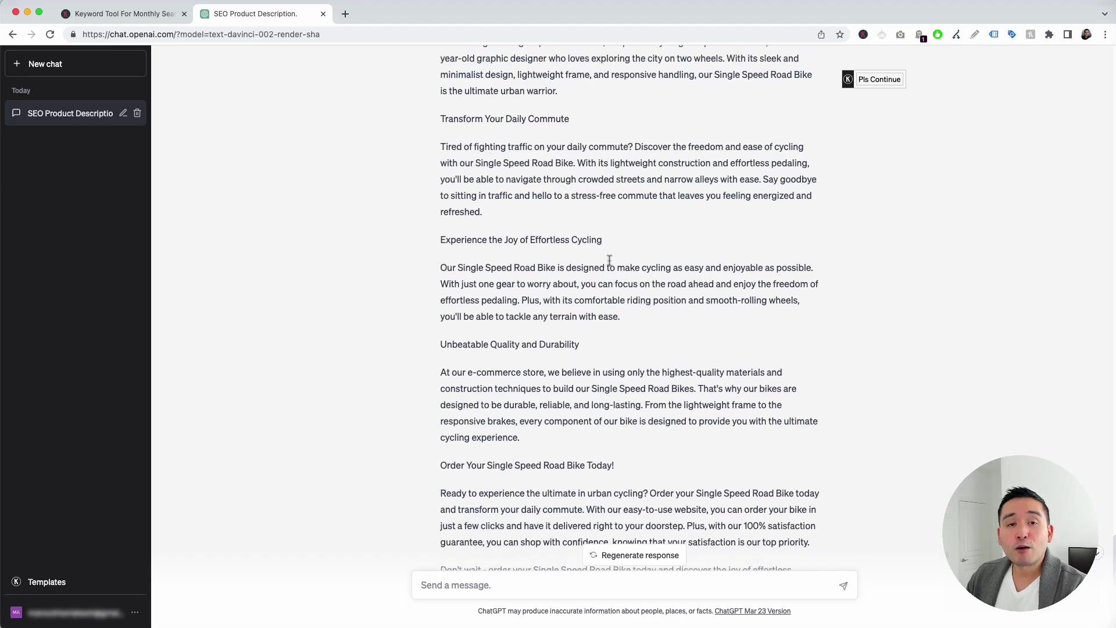
scroll(609, 262, up, 5)
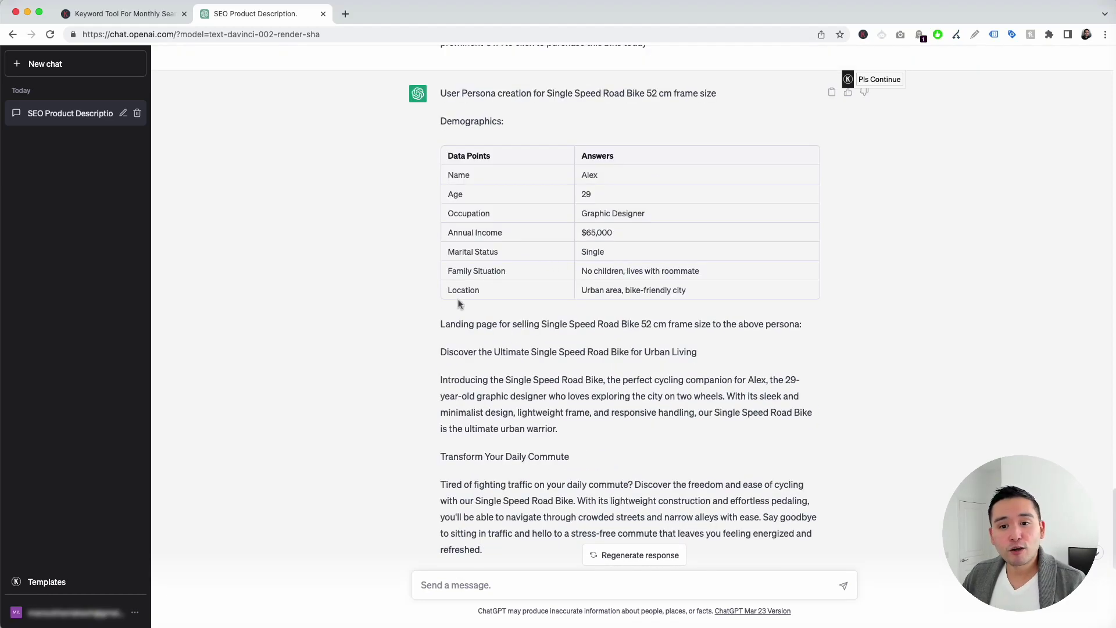
Step: Reopen the prompt templates and choose the Bulk Titles and Descriptions template
click(69, 584)
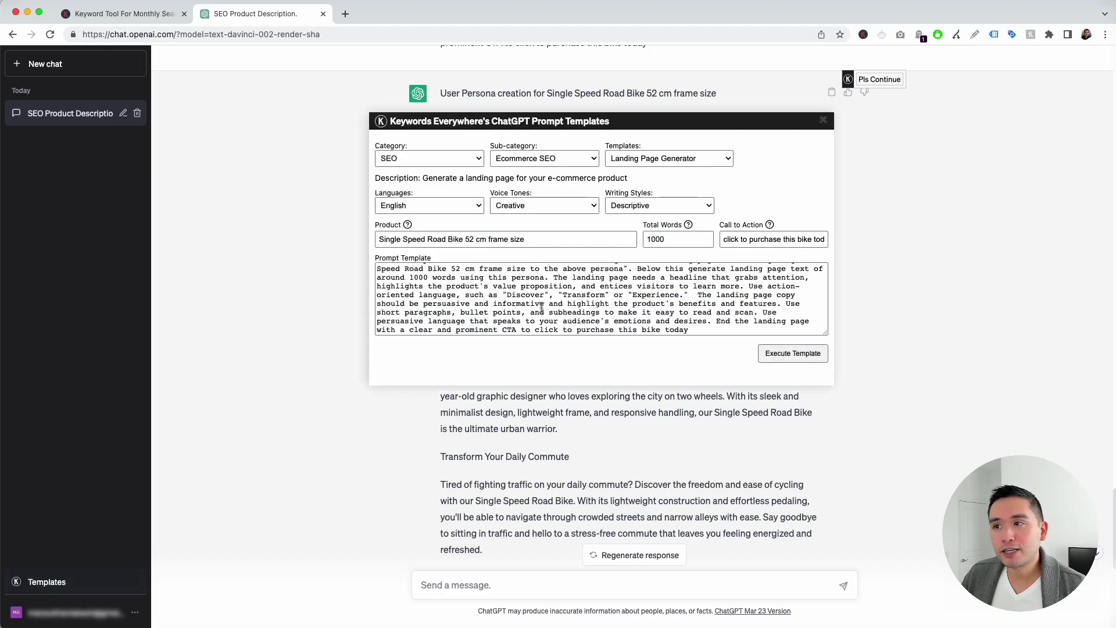
click(675, 166)
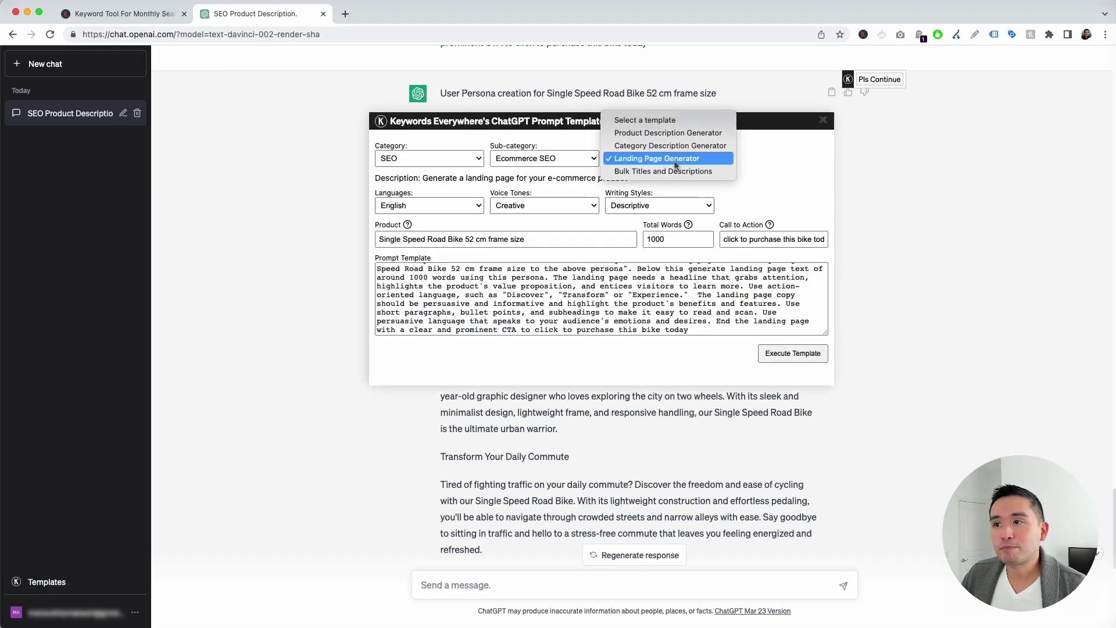
click(663, 172)
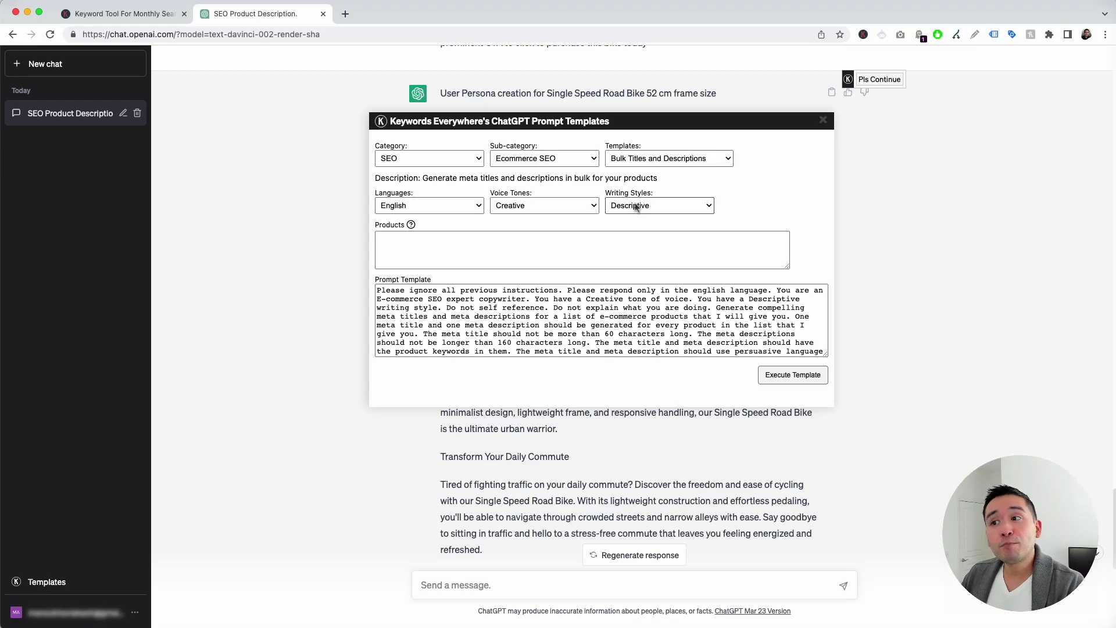
Step: Look through the languages and voice tones, keeping English and Creative, and set the writing style to Persuasive
click(474, 207)
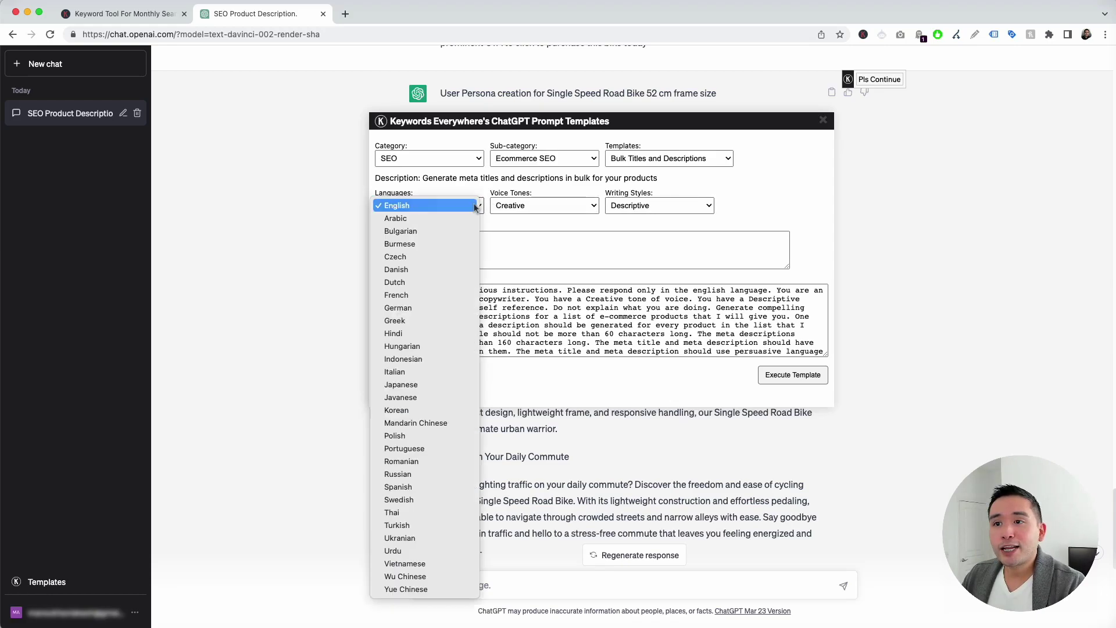
click(571, 197)
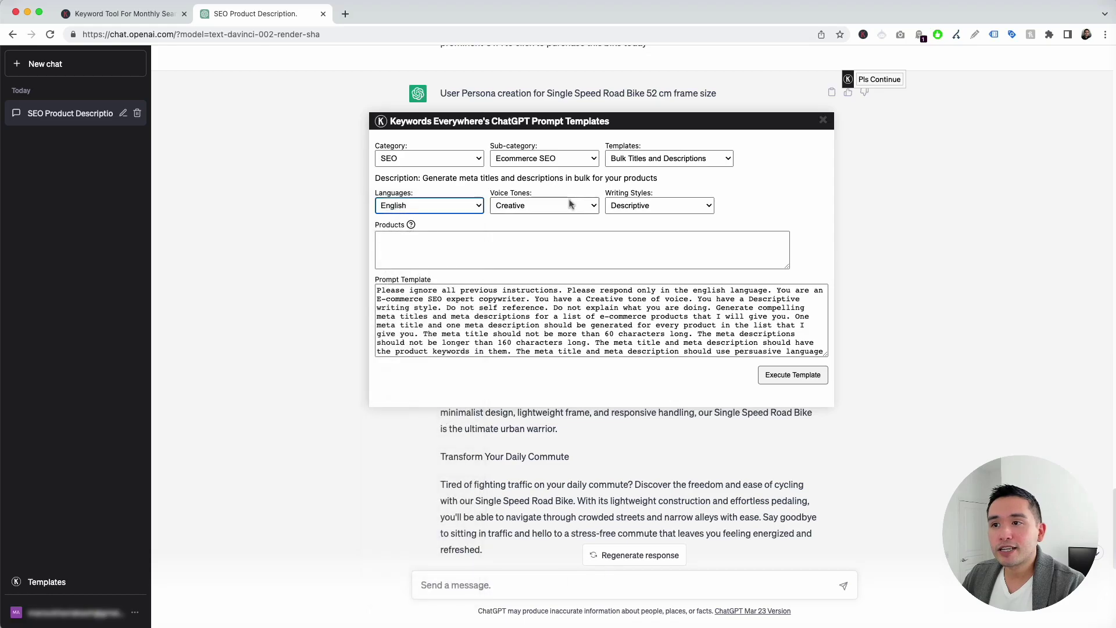
click(573, 205)
click(700, 210)
click(698, 206)
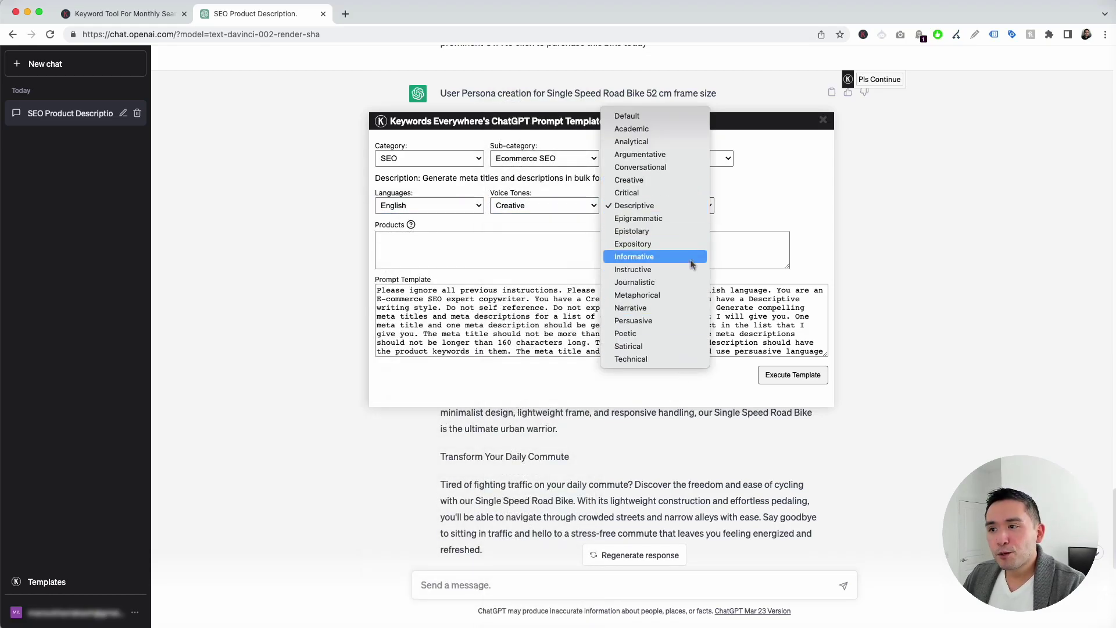
click(633, 321)
Step: Enter "Single Speed Road Bike 52 cm frame size, Single Speed Road Bike 49 cm frame size" as the products
click(401, 243)
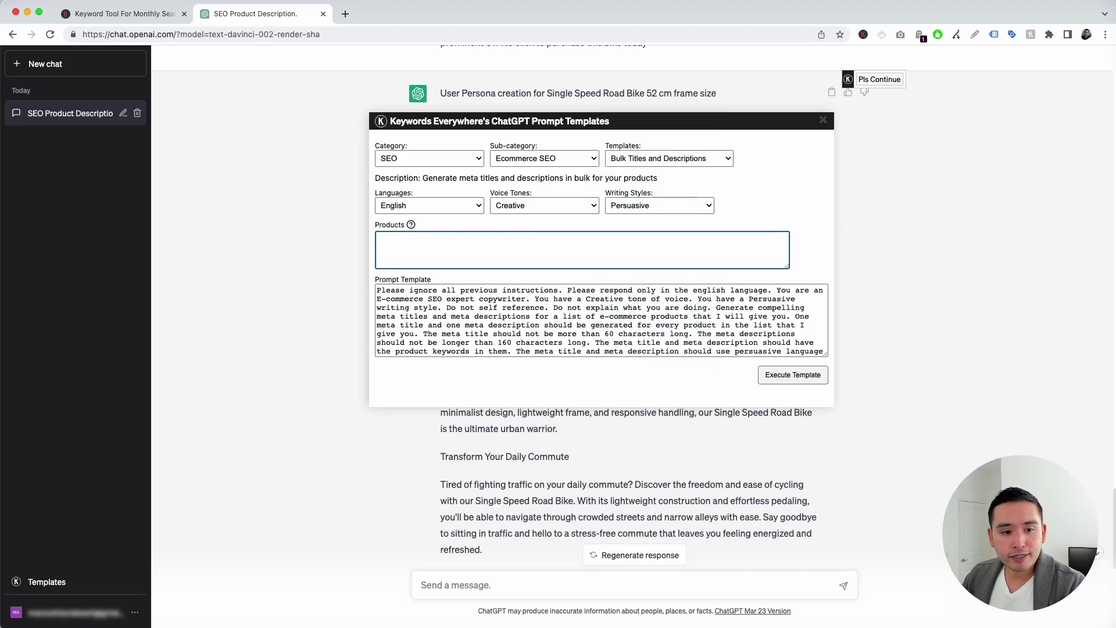
key(super+v)
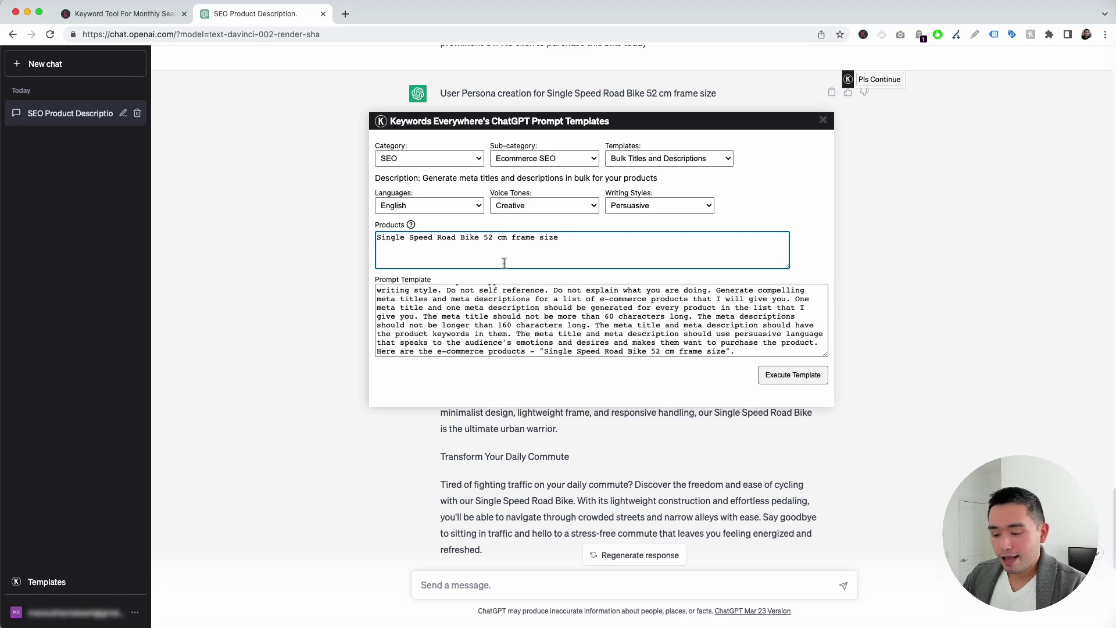
text(,)
text(Single Speed Road Bike 49 cm frame size)
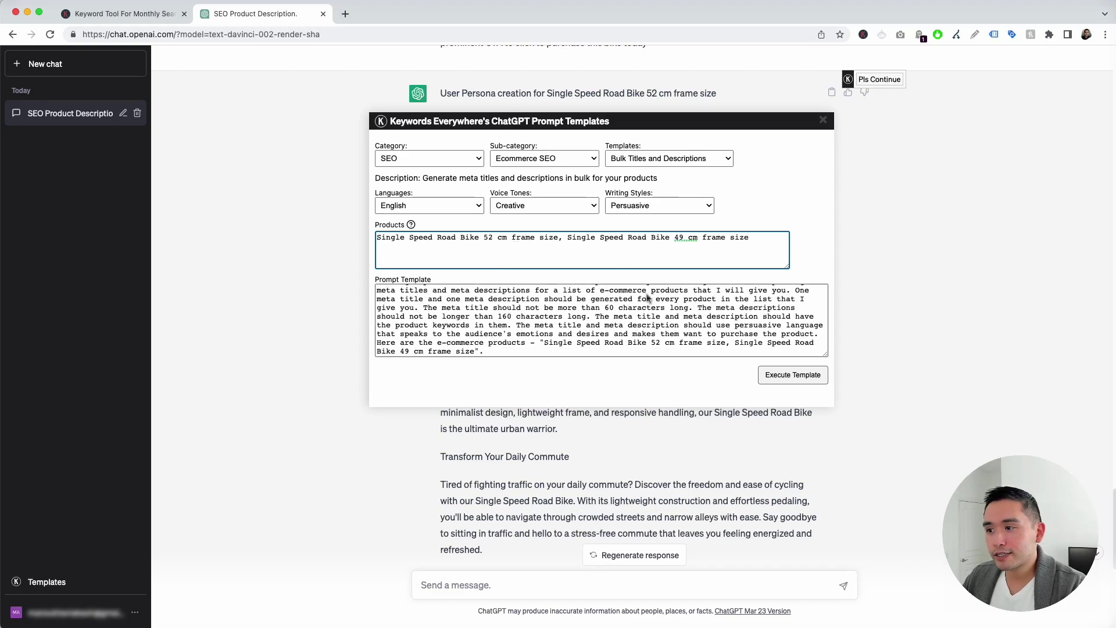
Step: Review the bulk titles and descriptions prompt text and execute the template
drag(379, 291, 496, 355)
click(505, 342)
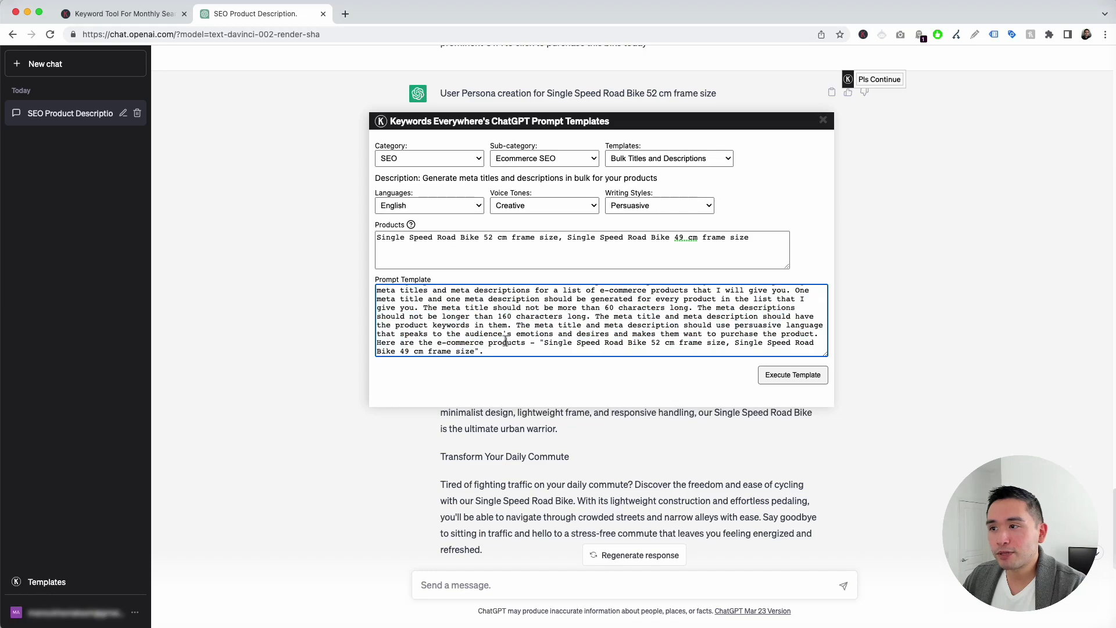
click(783, 377)
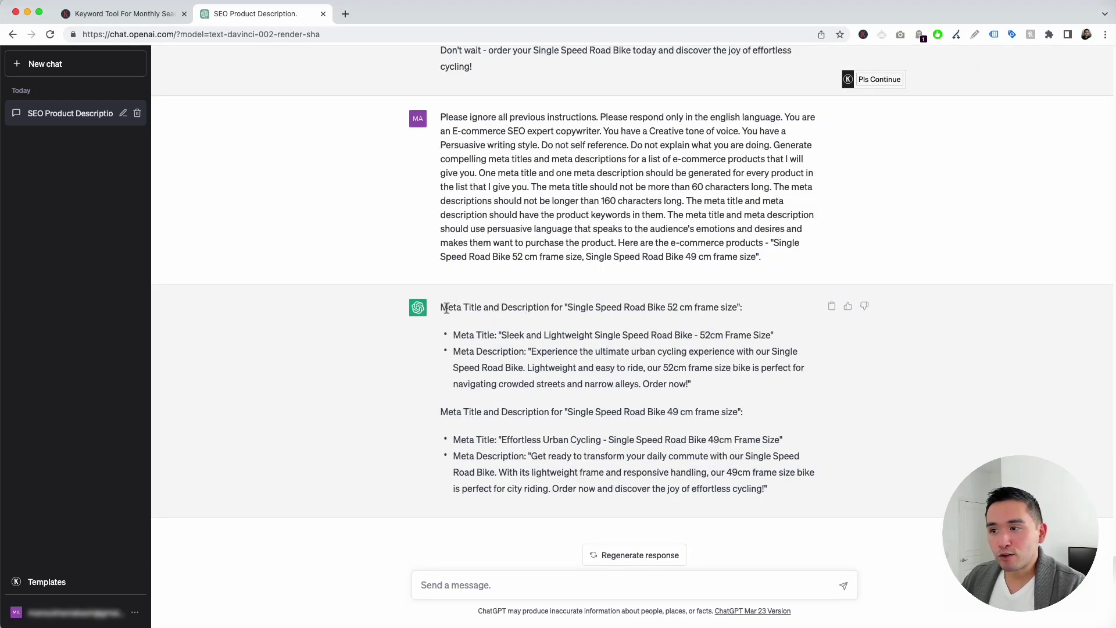
Step: Examine the generated meta title and meta description for the 52 cm and 49 cm road bikes
drag(446, 308, 752, 314)
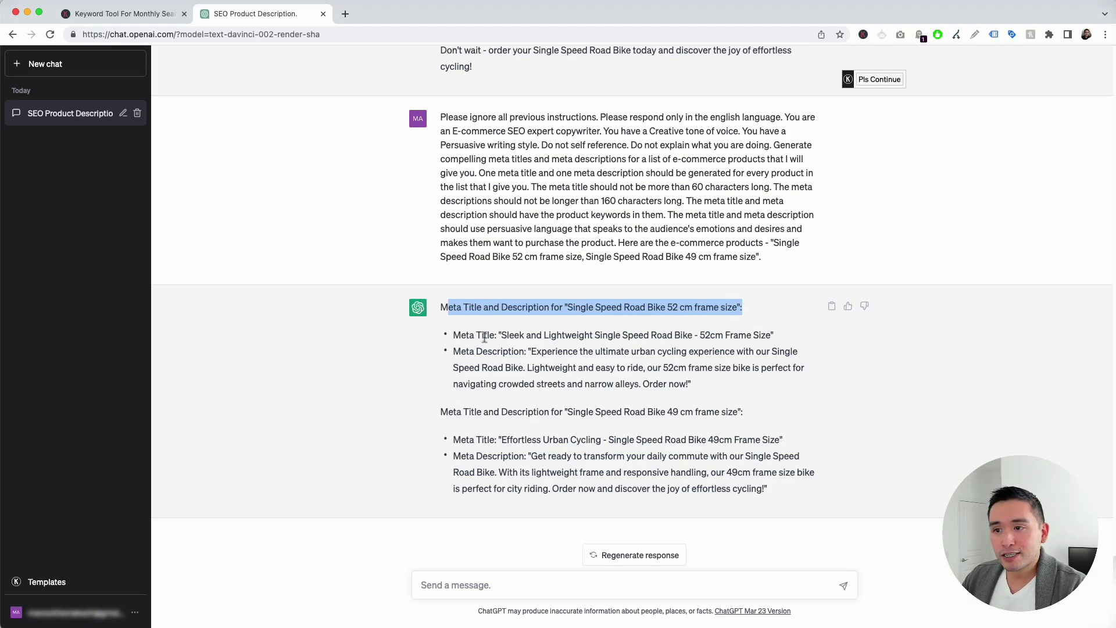
drag(452, 336, 757, 332)
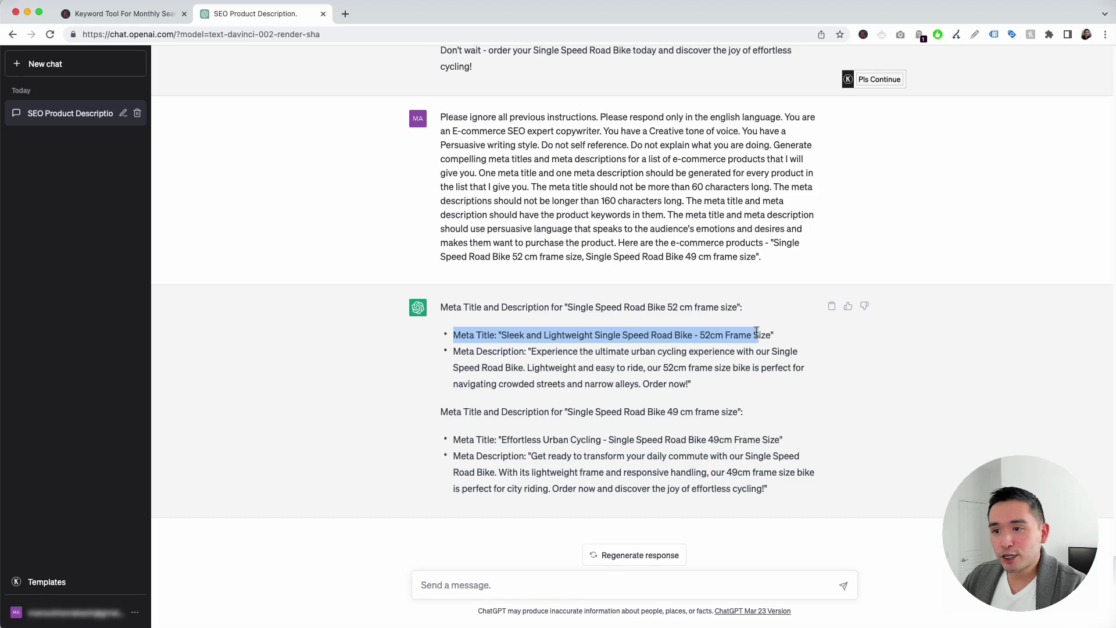
drag(454, 352, 719, 384)
drag(447, 412, 724, 487)
click(724, 487)
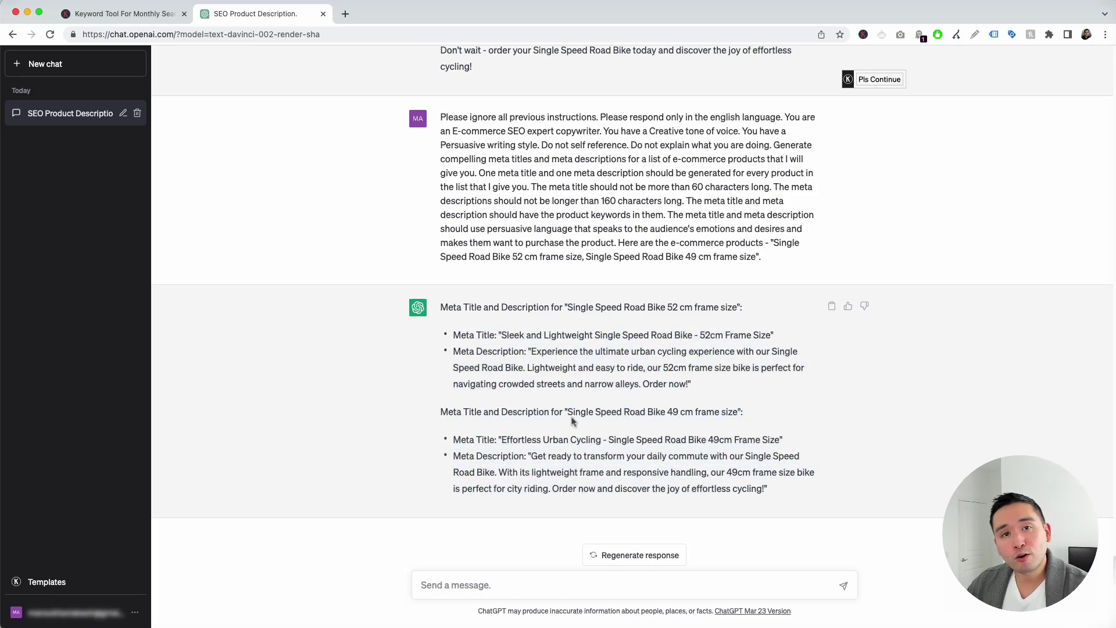
drag(568, 413, 665, 414)
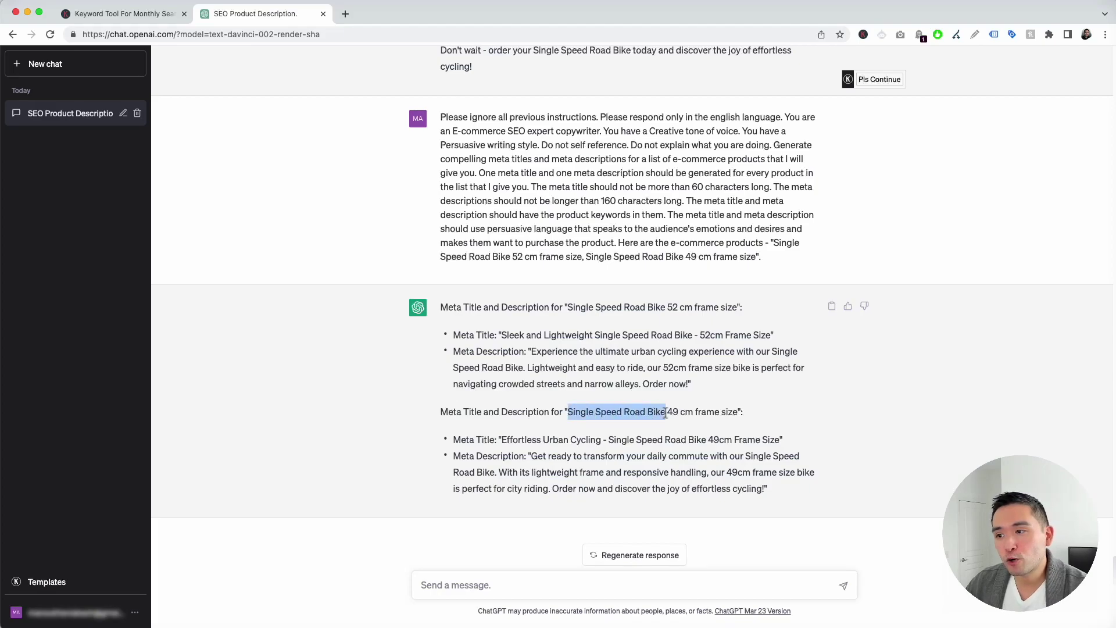
click(747, 417)
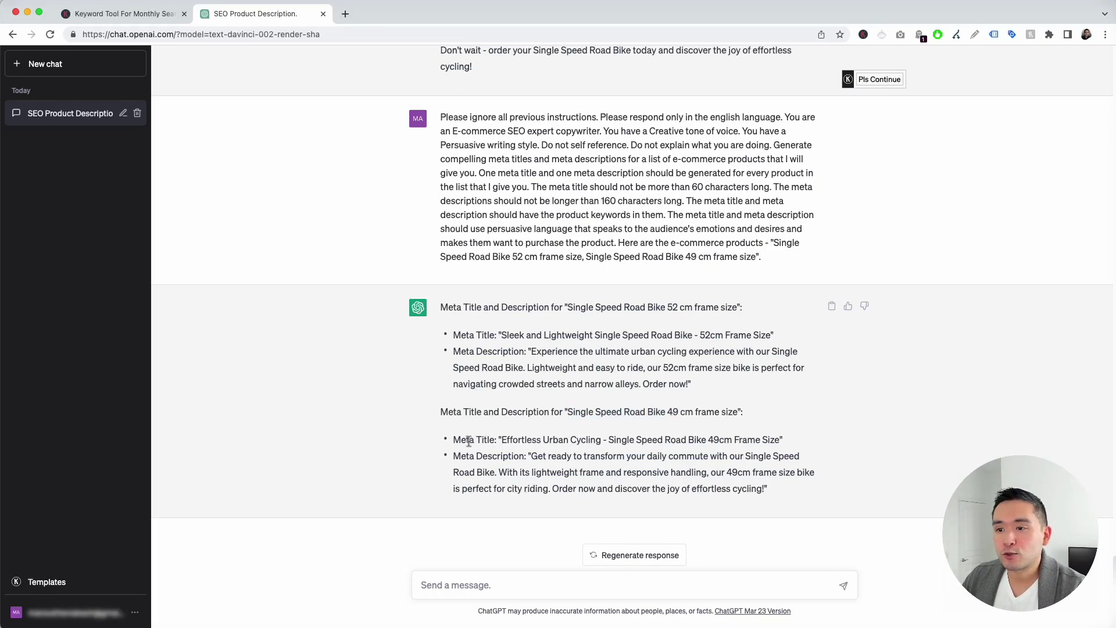
drag(501, 440, 700, 439)
click(632, 459)
drag(502, 459, 765, 490)
click(691, 440)
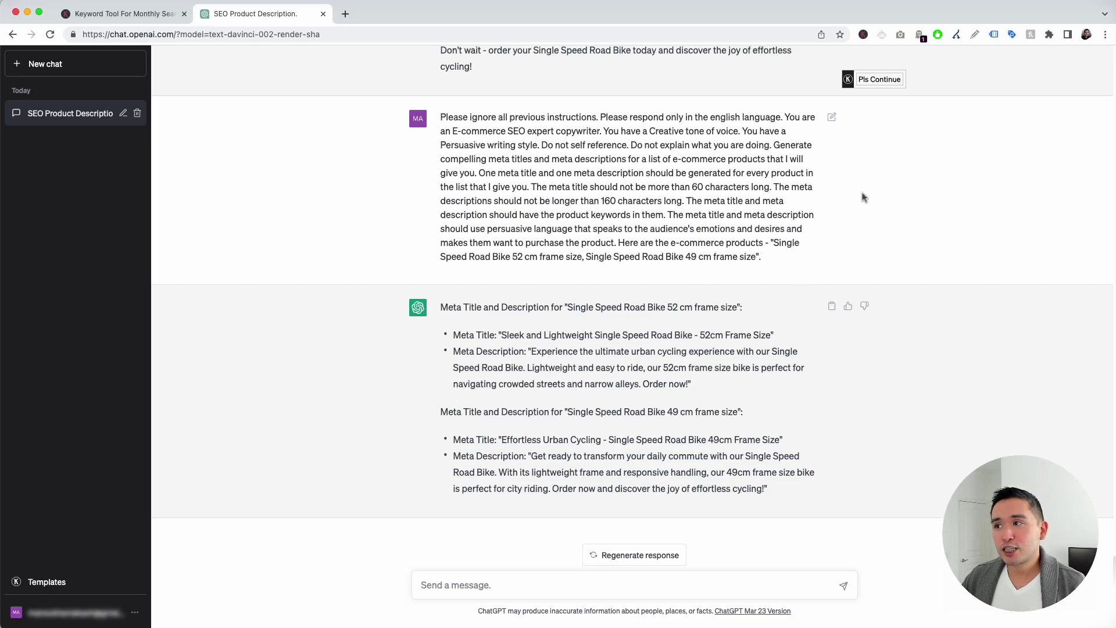
Step: Request a continuation with the Pls Continue prompt and review the additional meta titles and descriptions against the earlier ones
mouse_move(885, 83)
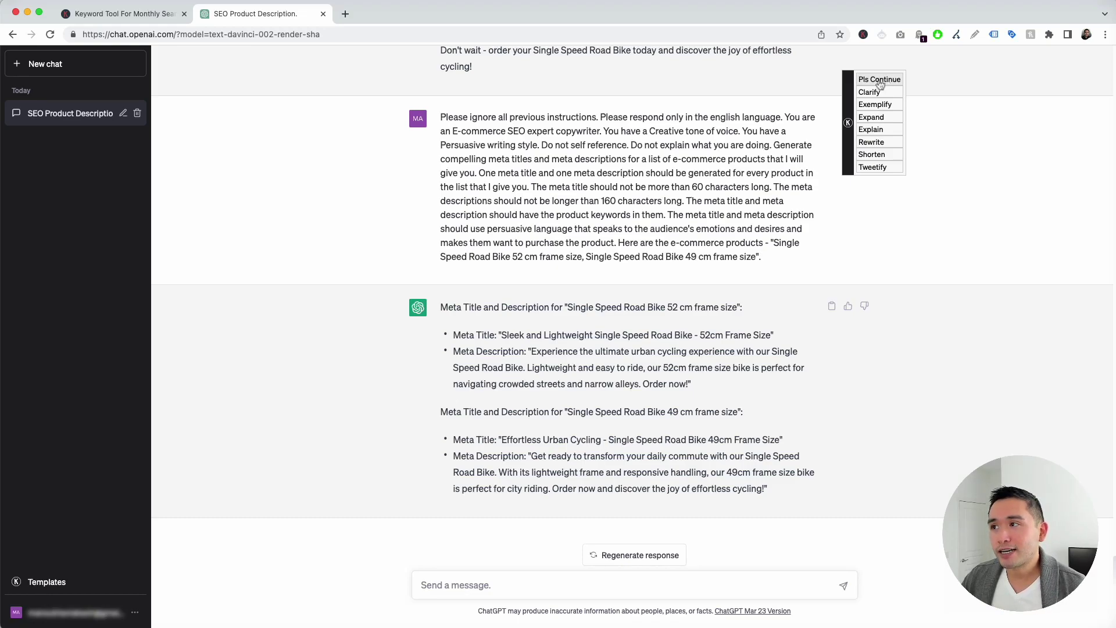
click(880, 81)
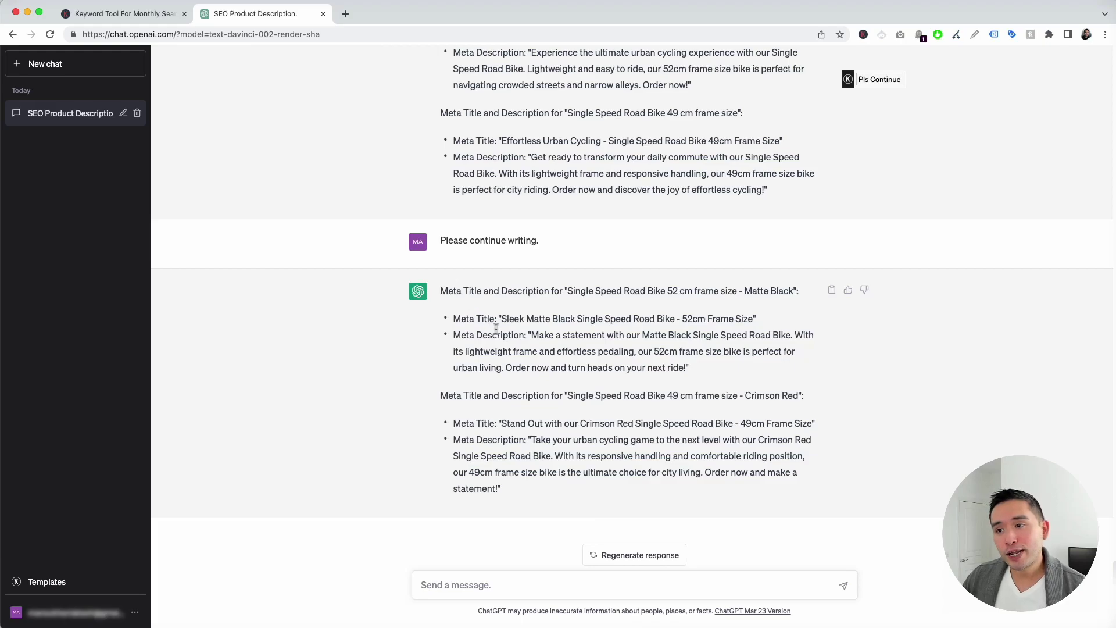
drag(485, 320, 582, 351)
drag(481, 423, 534, 465)
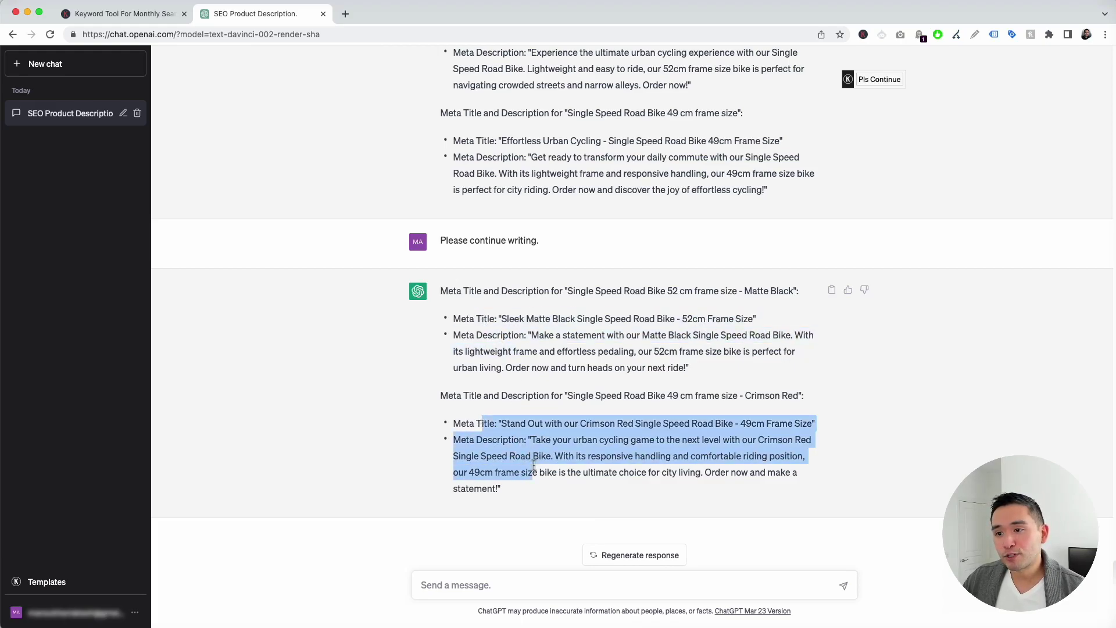
click(724, 401)
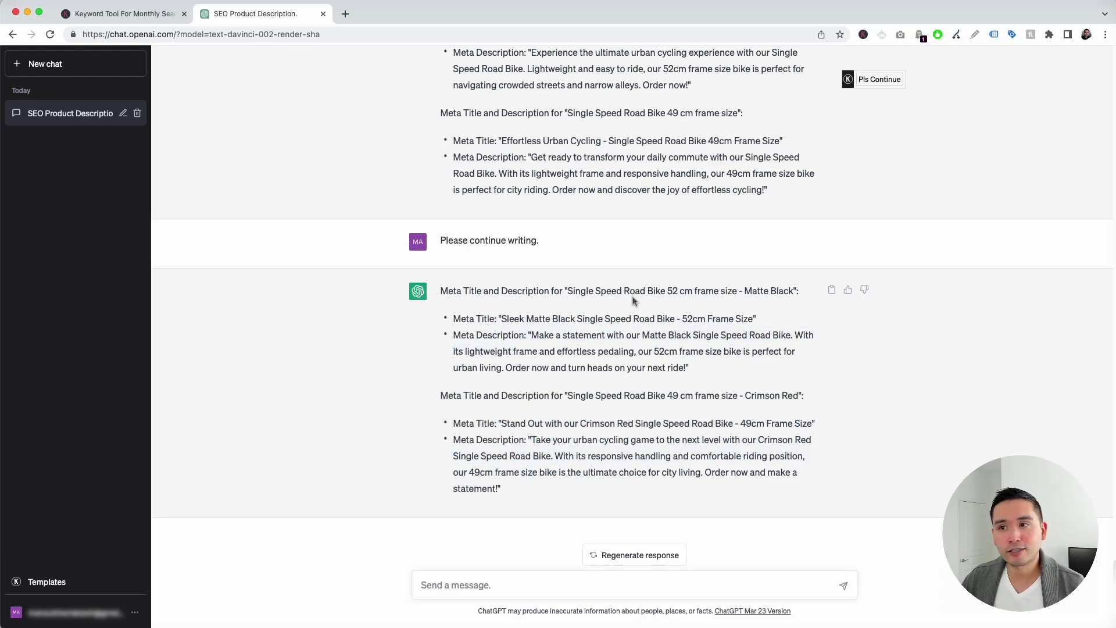
scroll(634, 301, up, 5)
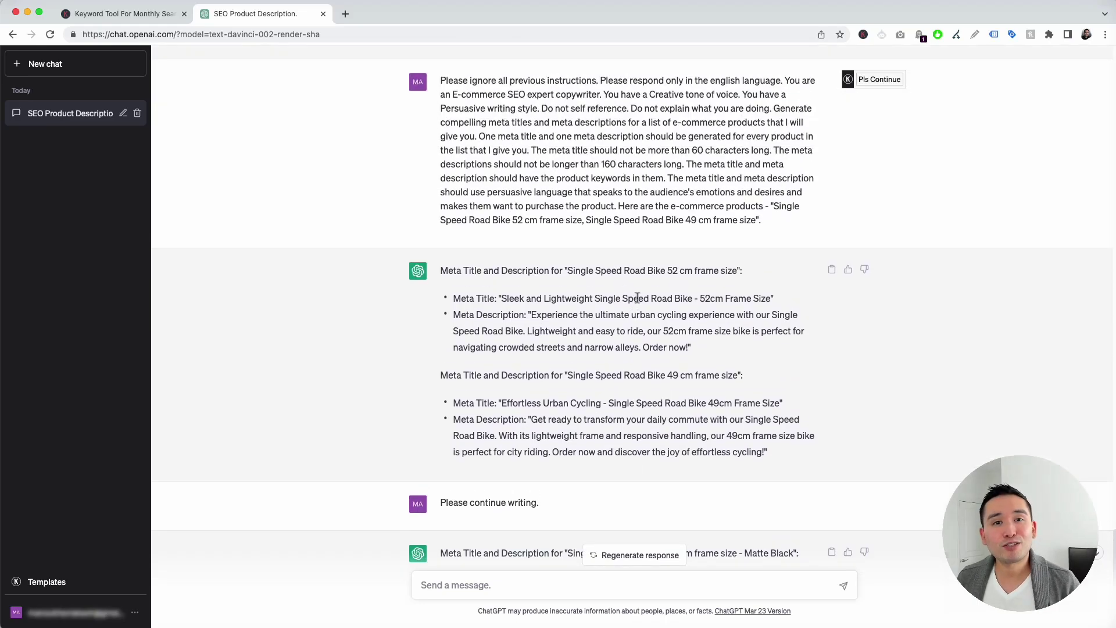